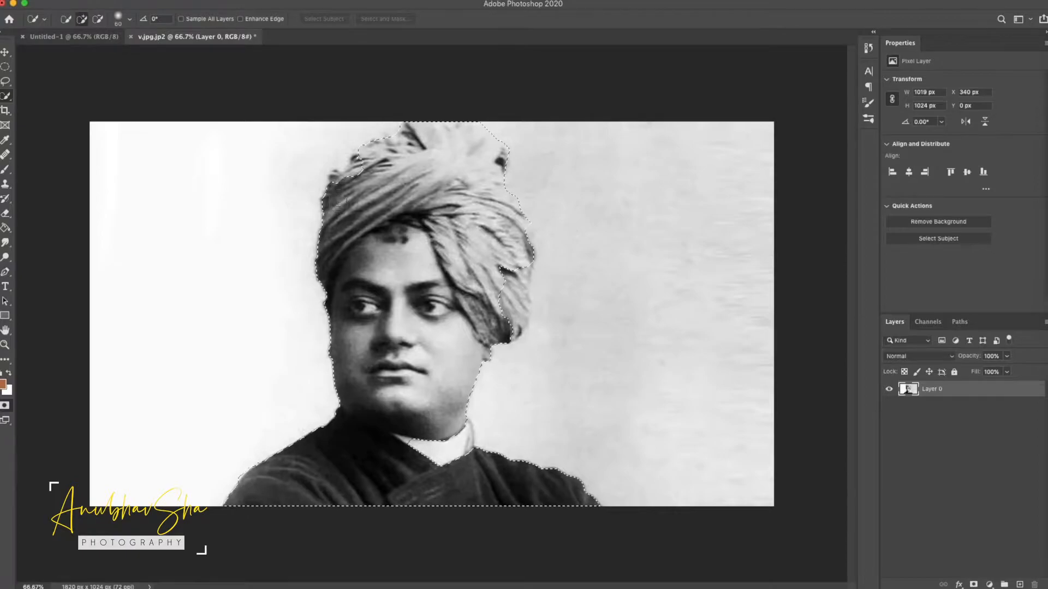
- Extend the Quick Selection of the man to include the missing turban fold and the white collar
{"action": "key", "text": "alt"}
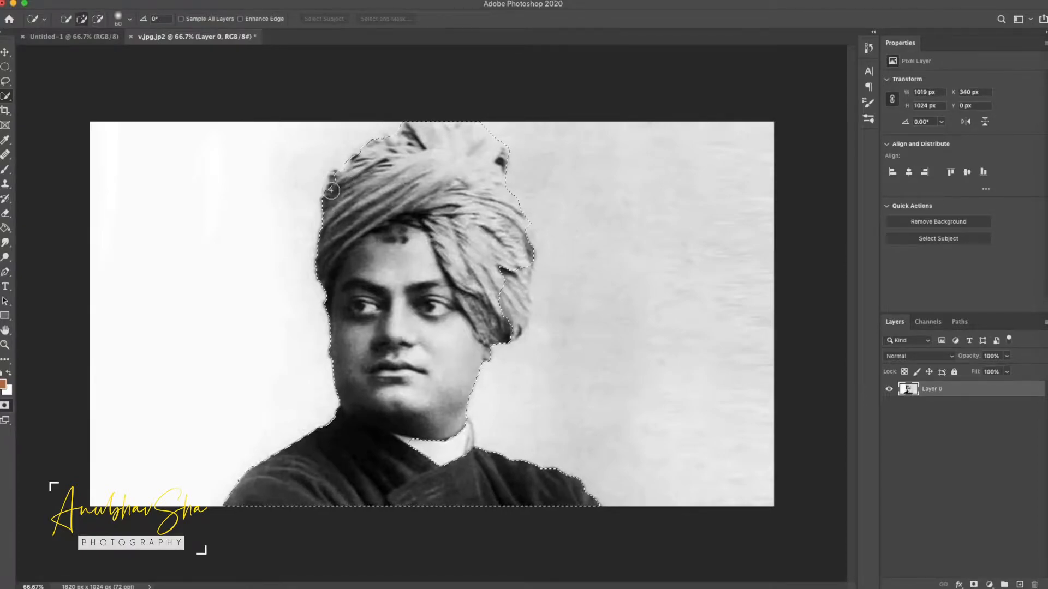
{"action": "left_click_drag", "start_coordinate": [519, 266], "coordinate": [520, 279]}
{"action": "mouse_move", "coordinate": [415, 441]}
{"action": "left_mouse_down"}
{"action": "mouse_move", "coordinate": [444, 444]}
{"action": "mouse_move", "coordinate": [455, 474]}
{"action": "left_mouse_up"}
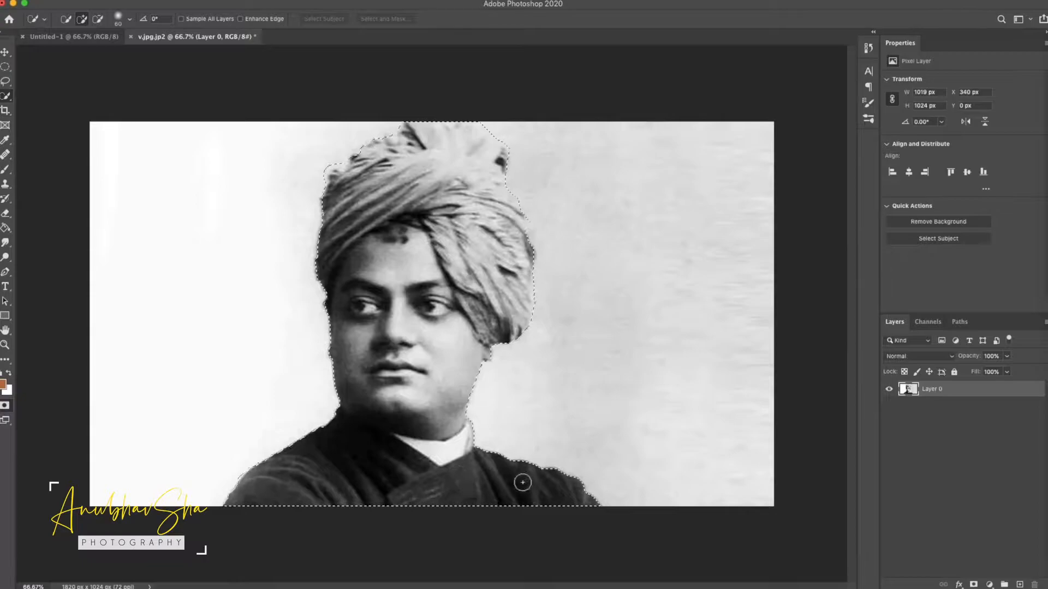
{"action": "left_click", "coordinate": [67, 21]}
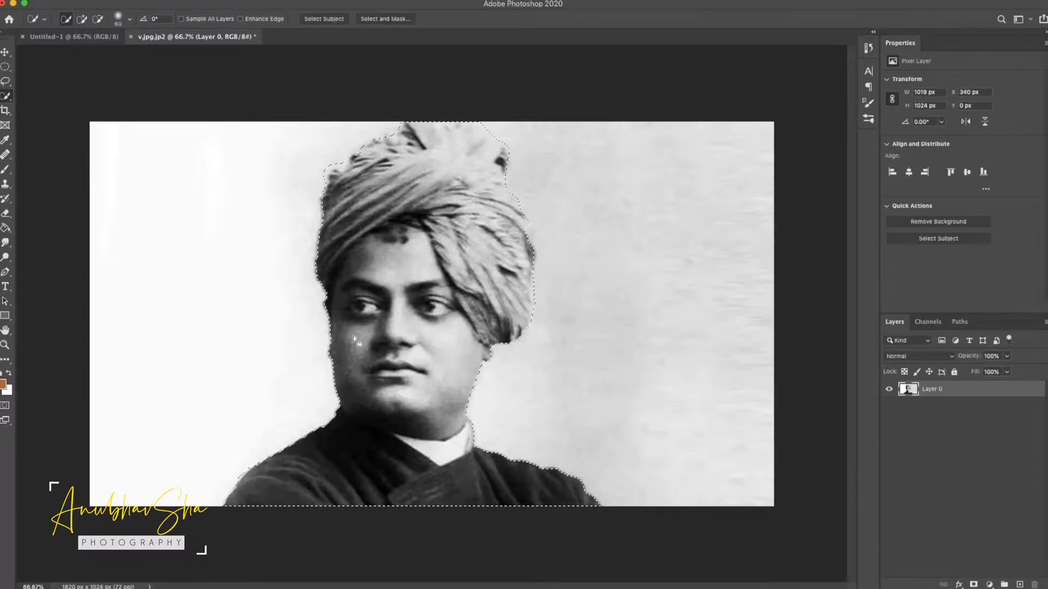
- Copy the selected man to a new layer named main, and hide Layer 0
{"action": "key", "text": "ctrl+j"}
{"action": "double_click", "coordinate": [931, 389]}
{"action": "type", "text": "main"}
{"action": "key", "text": "Return"}
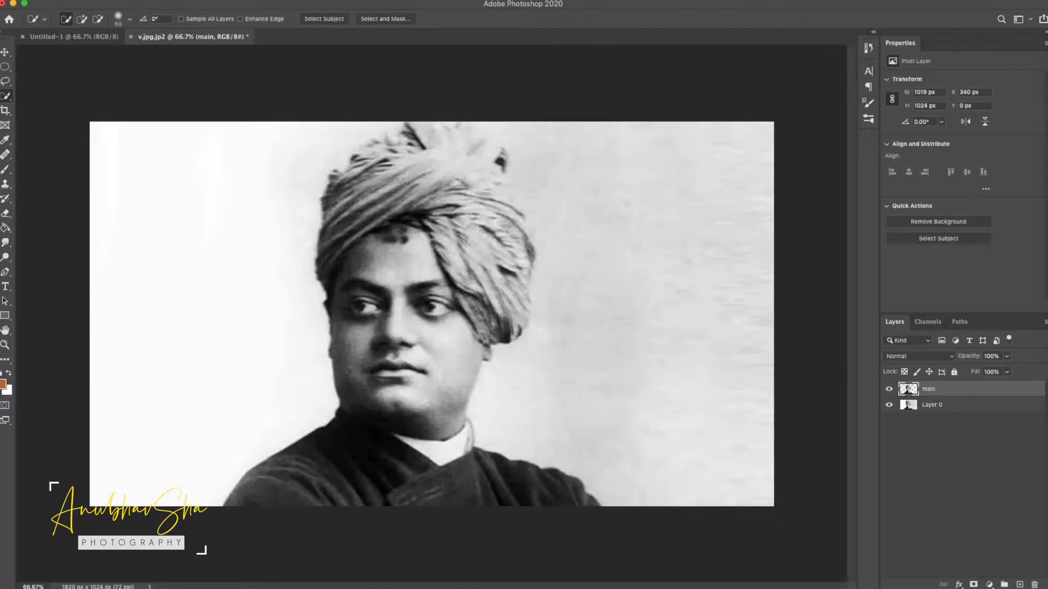
{"action": "left_click", "coordinate": [889, 405]}
- Check the cutout against a temporary white Solid Color fill layer placed beneath main, and delete the fill layer
{"action": "left_click", "coordinate": [989, 584]}
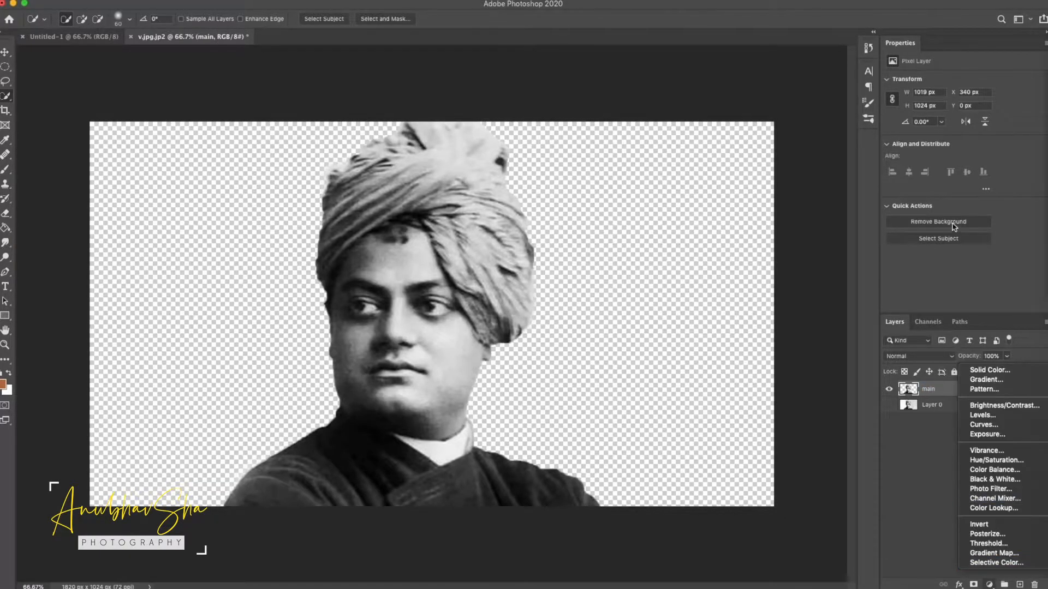
{"action": "left_click", "coordinate": [989, 370]}
{"action": "left_click_drag", "start_coordinate": [737, 286], "coordinate": [588, 217]}
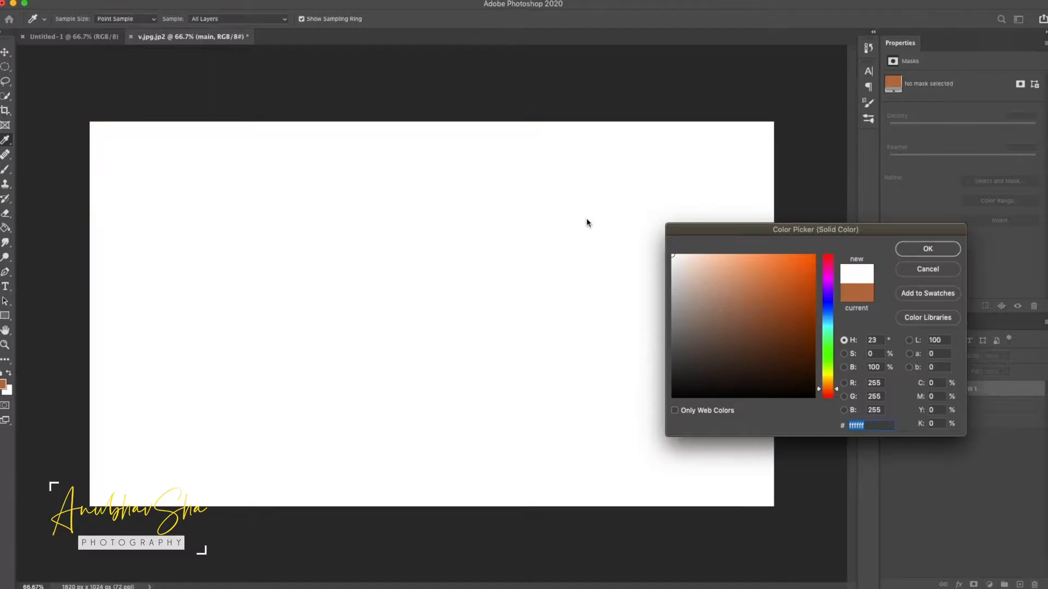
{"action": "left_click", "coordinate": [919, 250]}
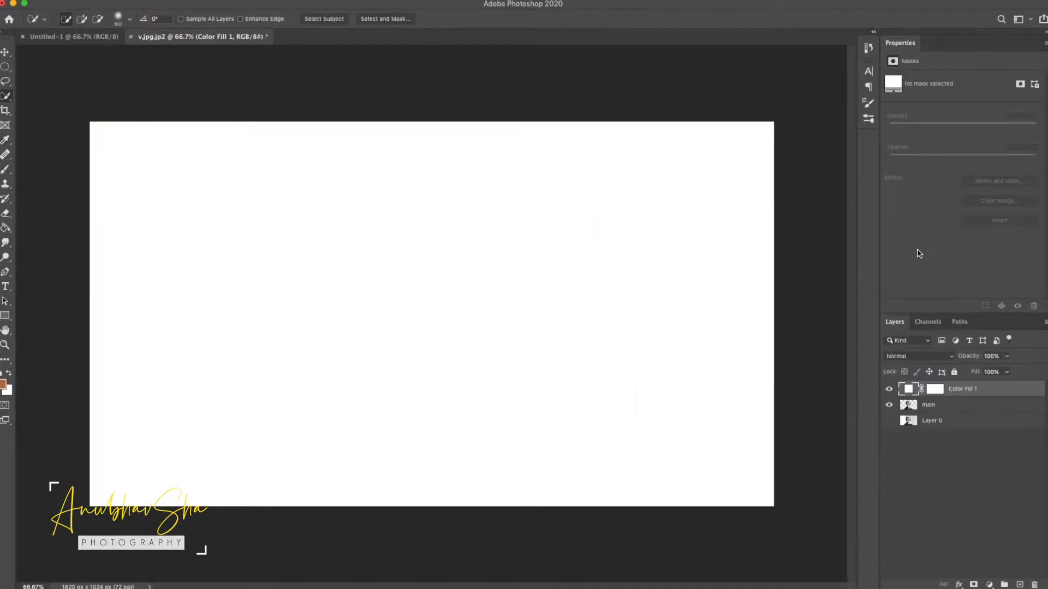
{"action": "left_click_drag", "start_coordinate": [981, 389], "coordinate": [988, 414]}
{"action": "key", "text": "Delete"}
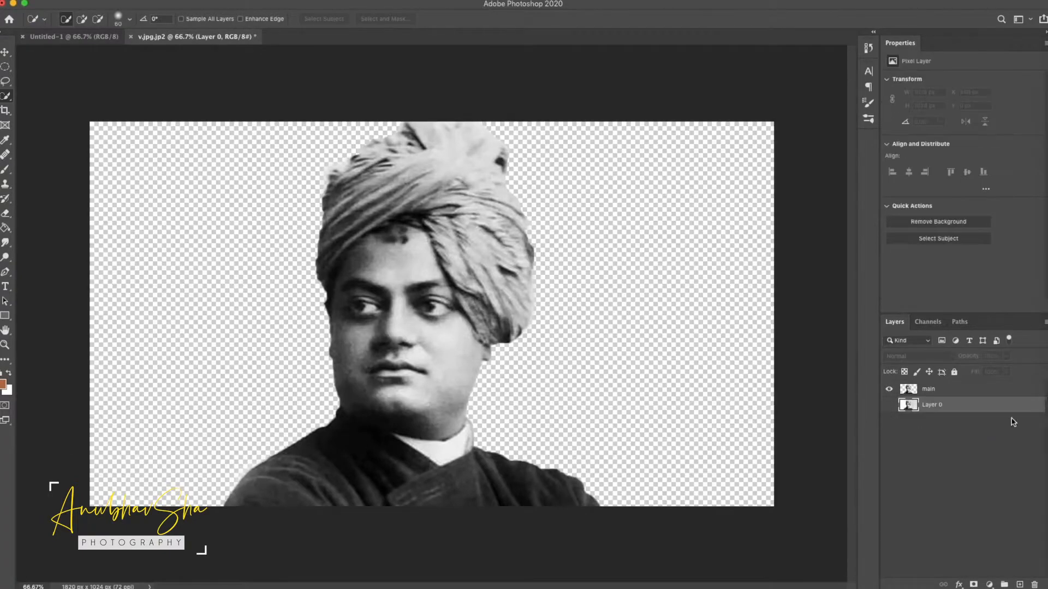
{"action": "left_click", "coordinate": [968, 423]}
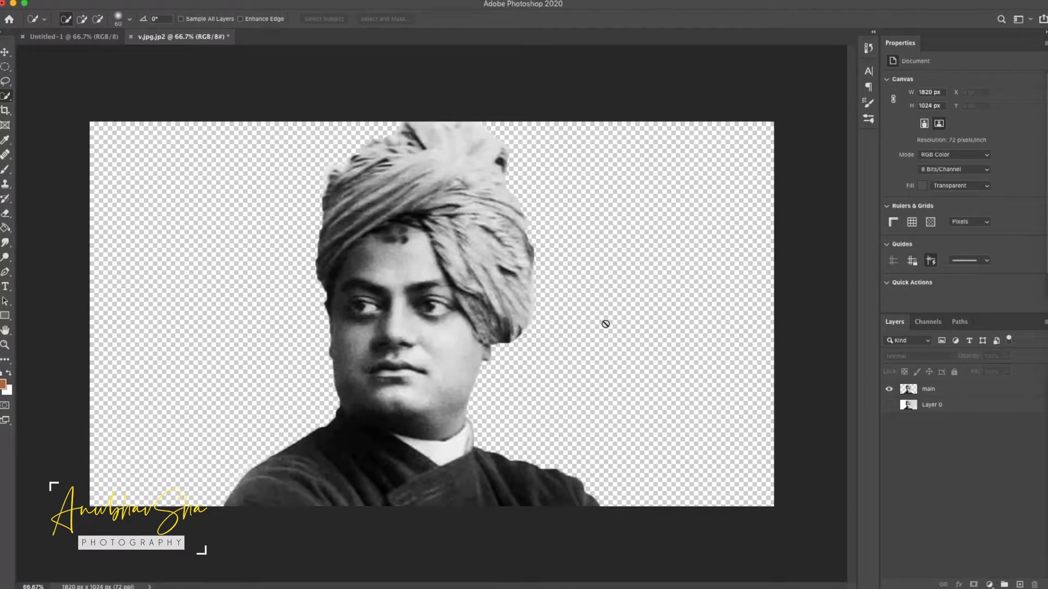
- Create a white 12 by 12 inch document at 150 pixels/inch and copy the main layer from v.jpg.jp2 into it
{"action": "key", "text": "super+n"}
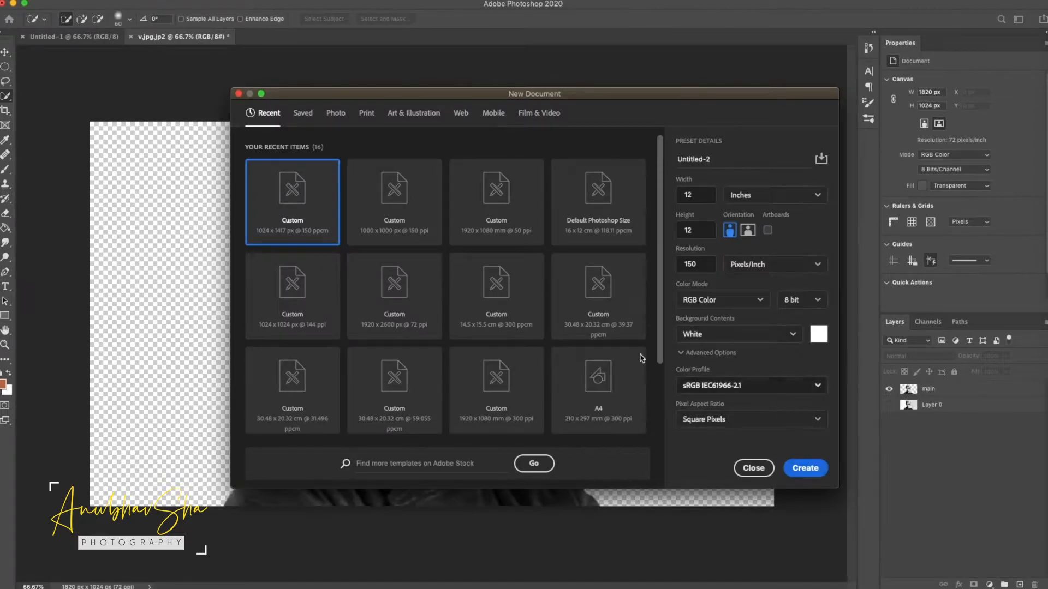
{"action": "left_click", "coordinate": [822, 469]}
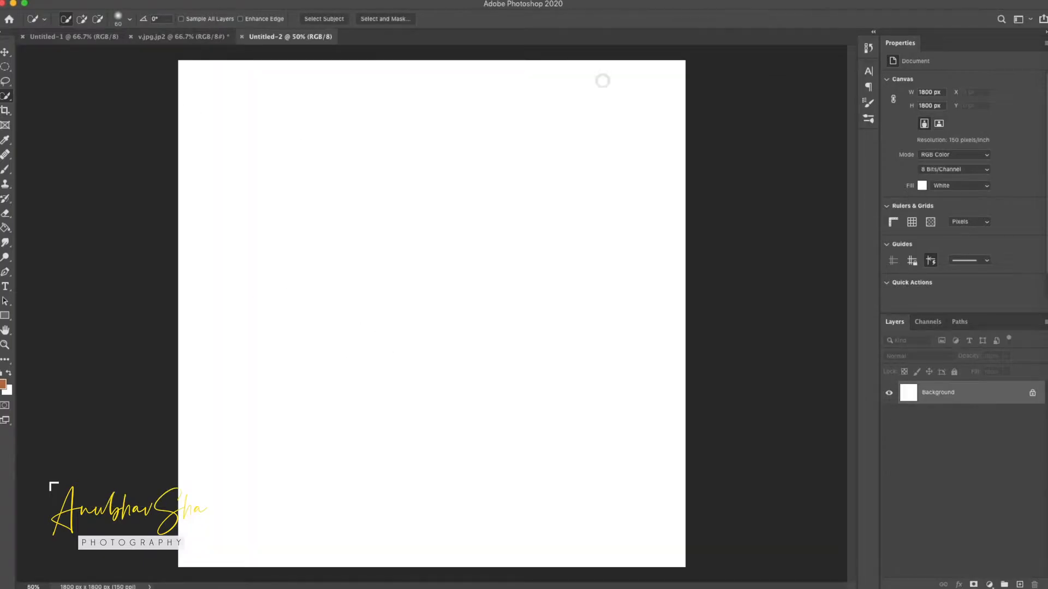
{"action": "left_click", "coordinate": [159, 37]}
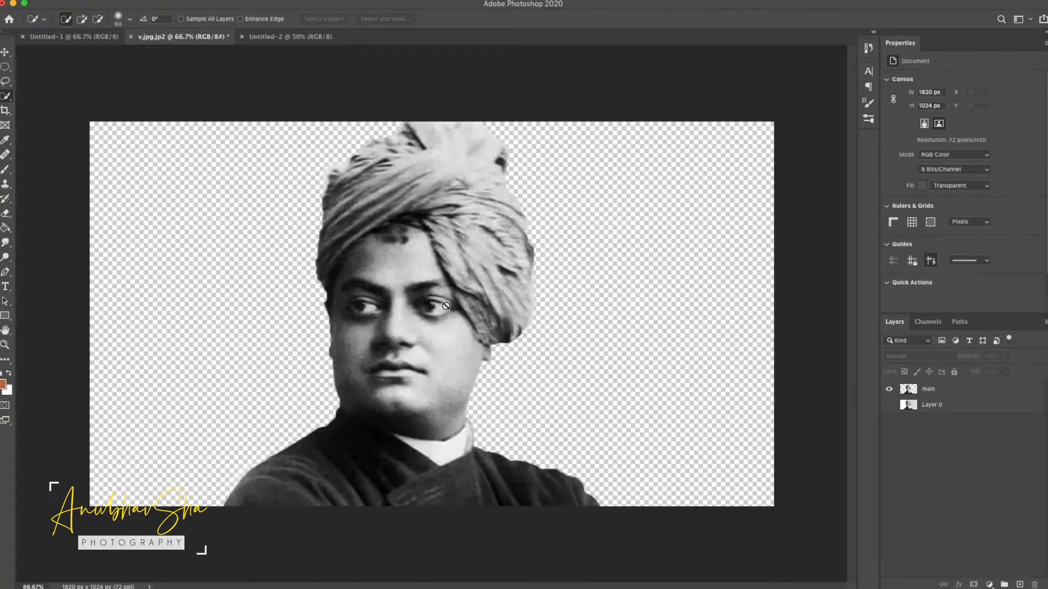
{"action": "left_click", "coordinate": [11, 52]}
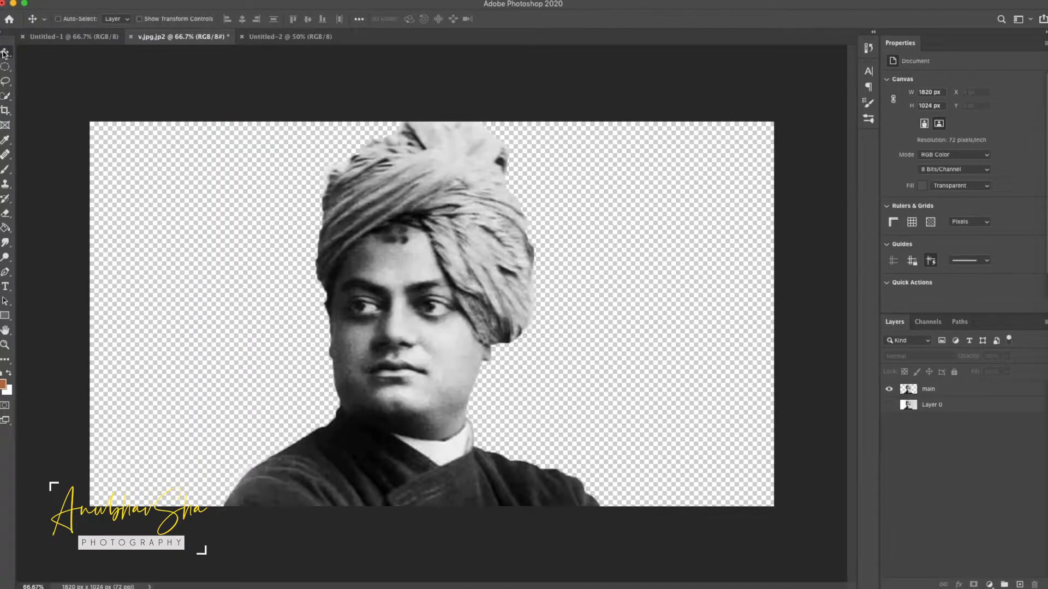
{"action": "left_click", "coordinate": [928, 388]}
{"action": "left_click_drag", "start_coordinate": [397, 287], "coordinate": [330, 38]}
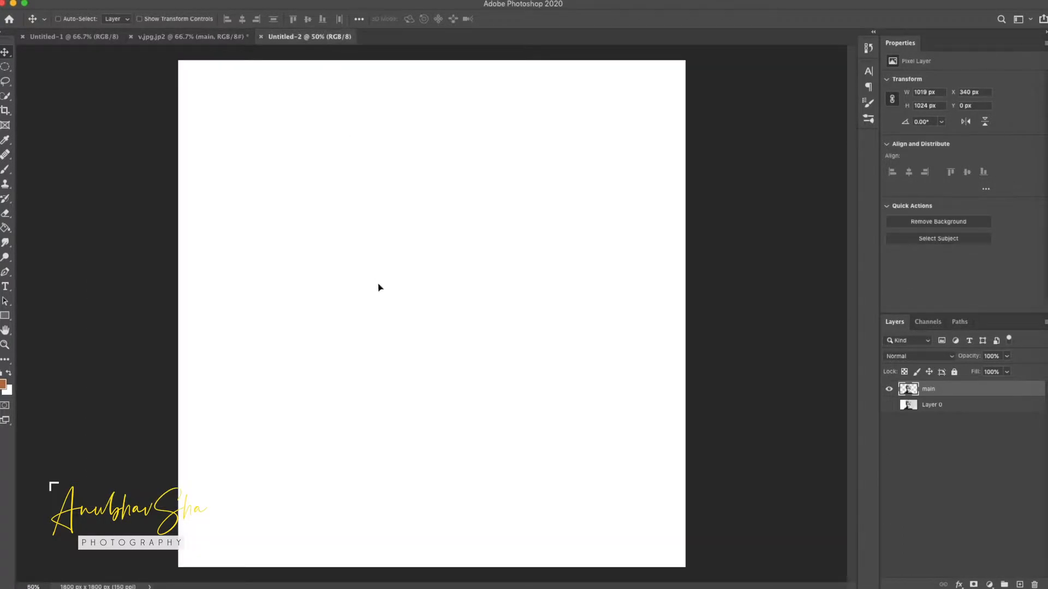
{"action": "left_click_drag", "start_coordinate": [407, 342], "coordinate": [407, 343]}
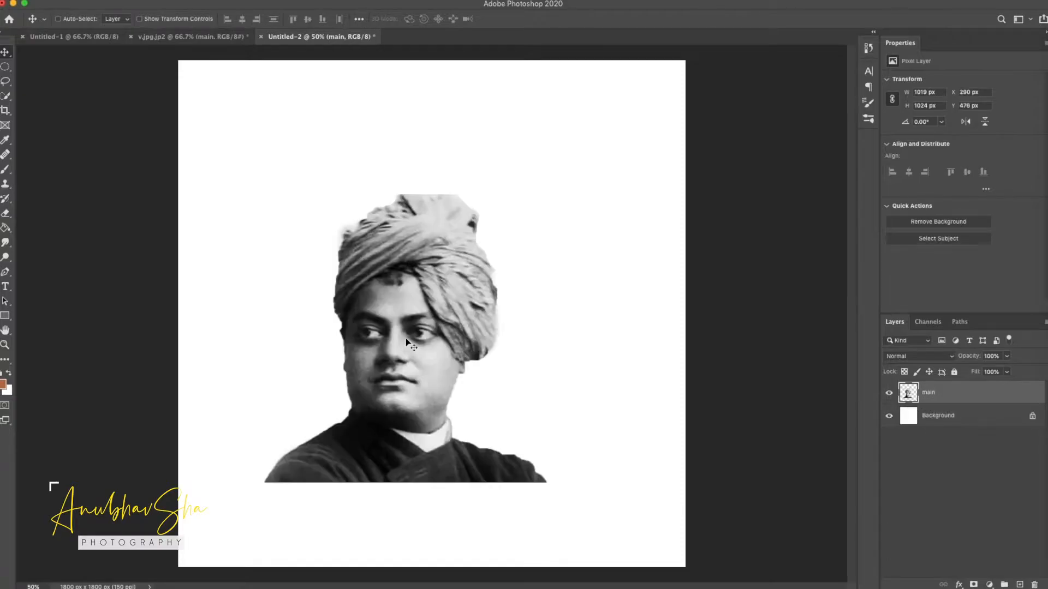
- Scale and position the man's cutout to fill the canvas height, making the layer about 2014 by 2045 px
{"action": "key", "text": "super+minus"}
{"action": "key", "text": "super+t"}
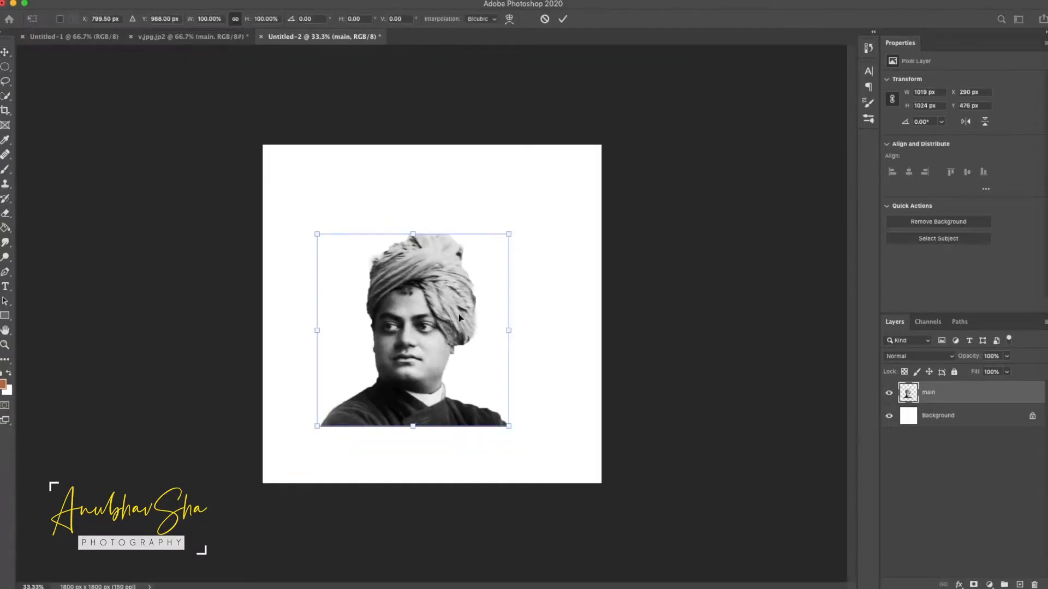
{"action": "left_click_drag", "start_coordinate": [509, 233], "coordinate": [571, 154]}
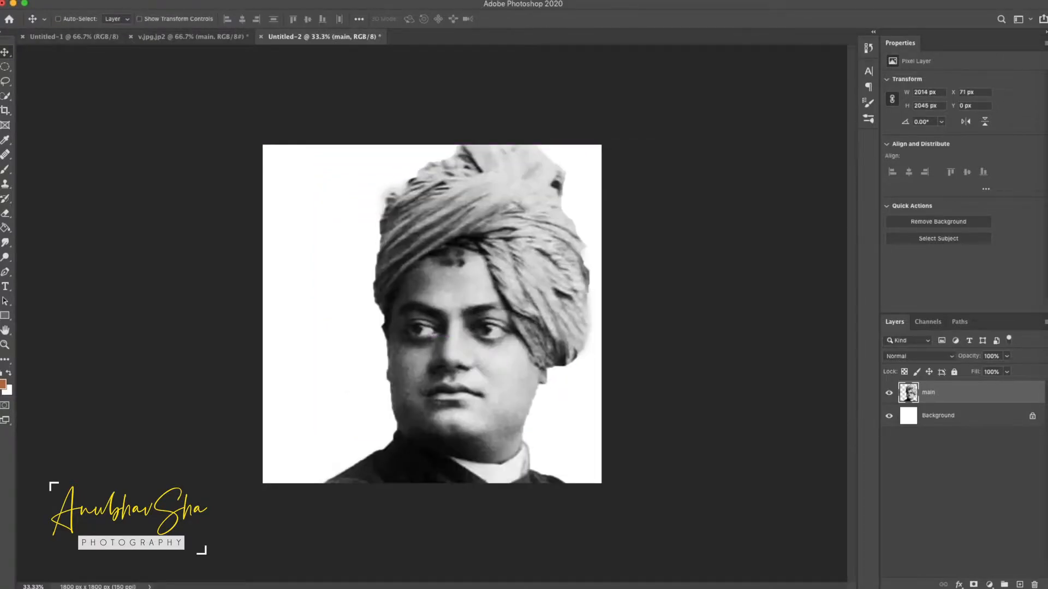
- Apply a Threshold adjustment at level 128 to the main layer
{"action": "left_click", "coordinate": [137, 1]}
{"action": "mouse_move", "coordinate": [159, 21]}
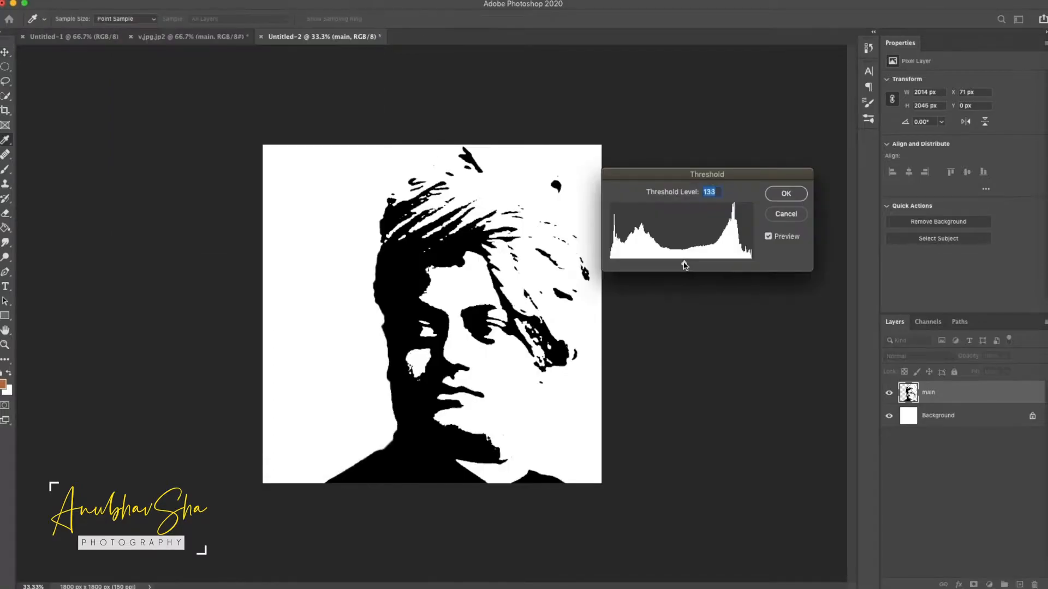
{"action": "left_click_drag", "start_coordinate": [681, 265], "coordinate": [686, 266]}
{"action": "left_click_drag", "start_coordinate": [684, 267], "coordinate": [682, 267]}
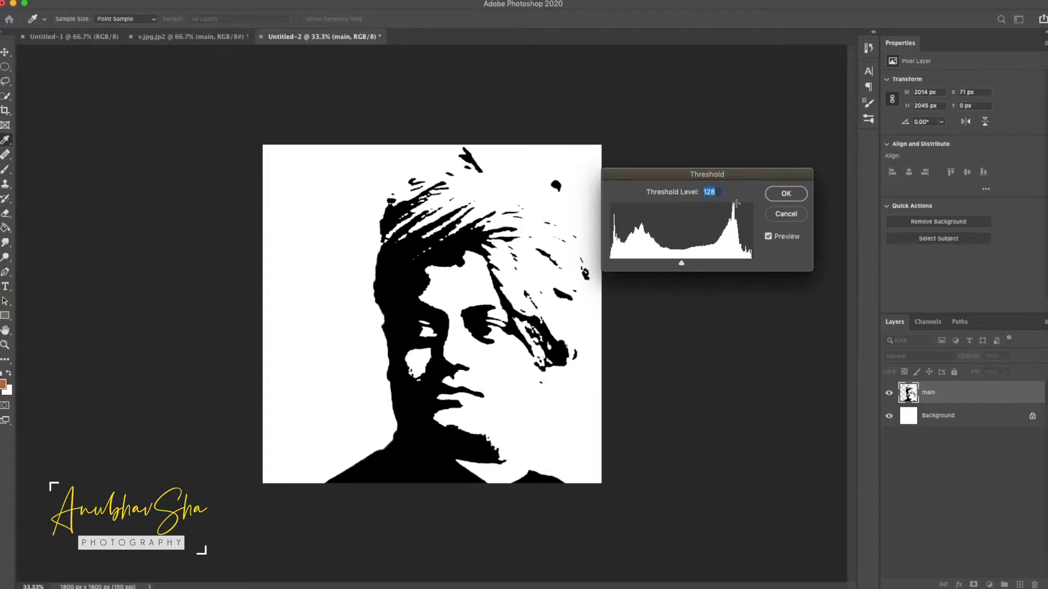
{"action": "left_click", "coordinate": [782, 194]}
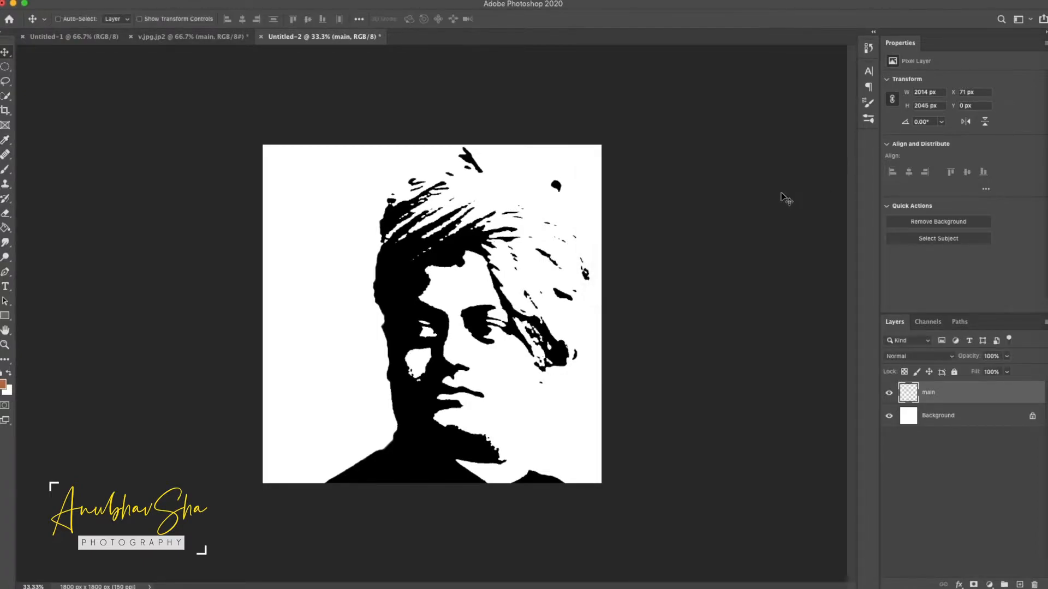
- Select the Vertical Type tool and set its text colour to black (000000)
{"action": "left_click", "coordinate": [922, 439]}
{"action": "key", "text": "t"}
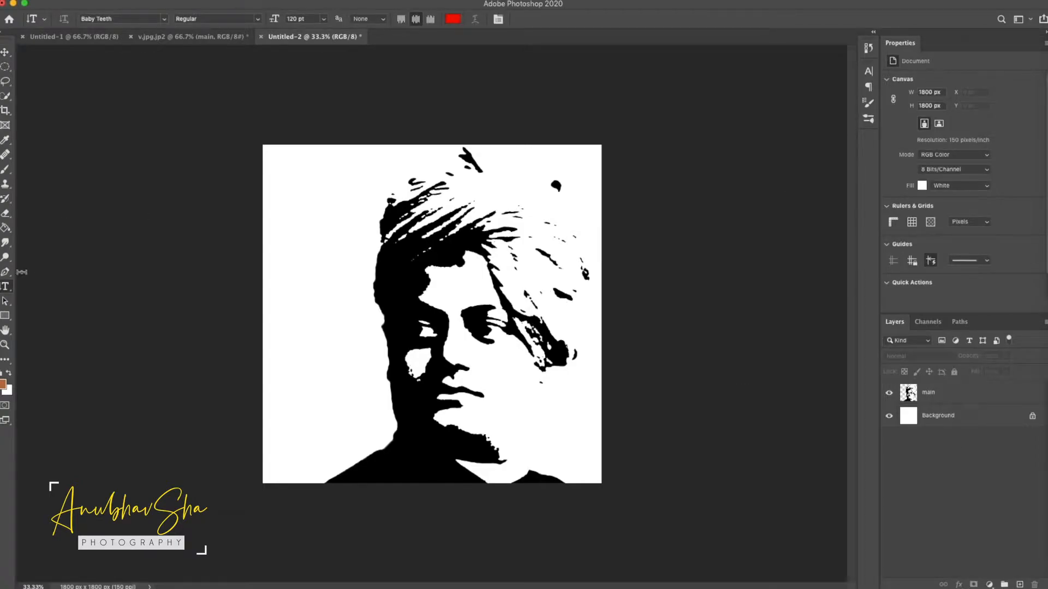
{"action": "right_click", "coordinate": [6, 287]}
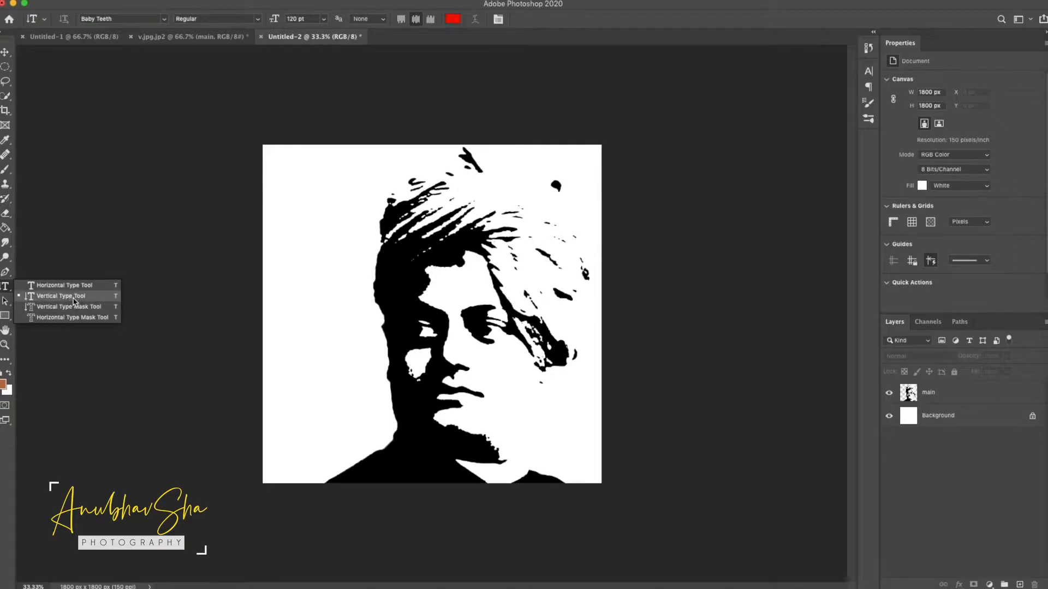
{"action": "left_click", "coordinate": [145, 7]}
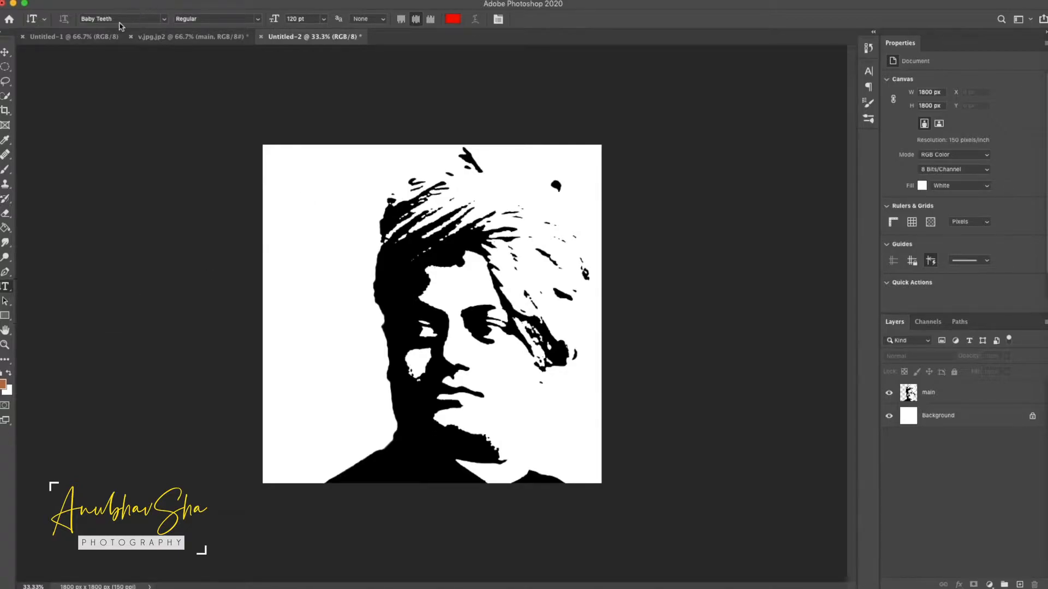
{"action": "left_click", "coordinate": [310, 20]}
{"action": "left_click", "coordinate": [452, 19]}
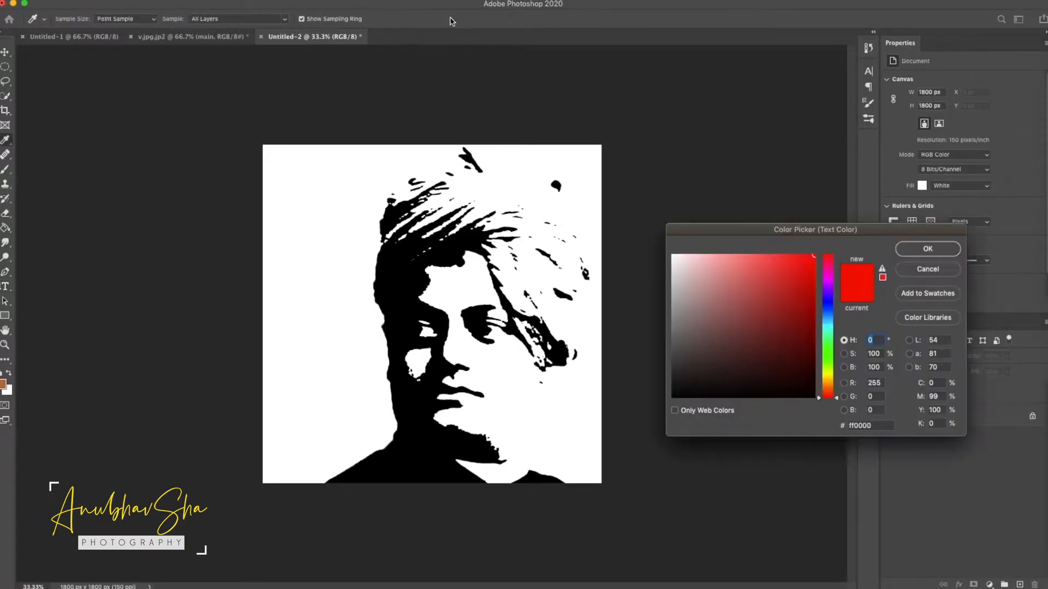
{"action": "left_click_drag", "start_coordinate": [734, 273], "coordinate": [652, 439]}
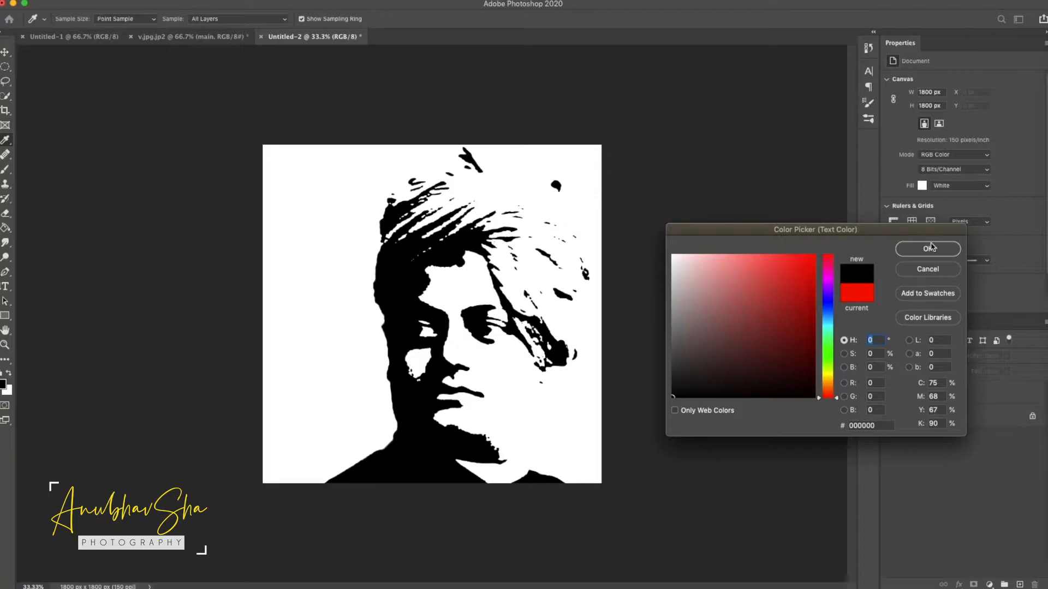
{"action": "left_click", "coordinate": [928, 248]}
- Add the vertical text STRENGTH beside the face, and replace it with Youth at 25.72 pt leading, -80 tracking and 96% vertical scale
{"action": "left_click", "coordinate": [302, 178]}
{"action": "type", "text": "STRENGTH"}
{"action": "key", "text": "ctrl+a"}
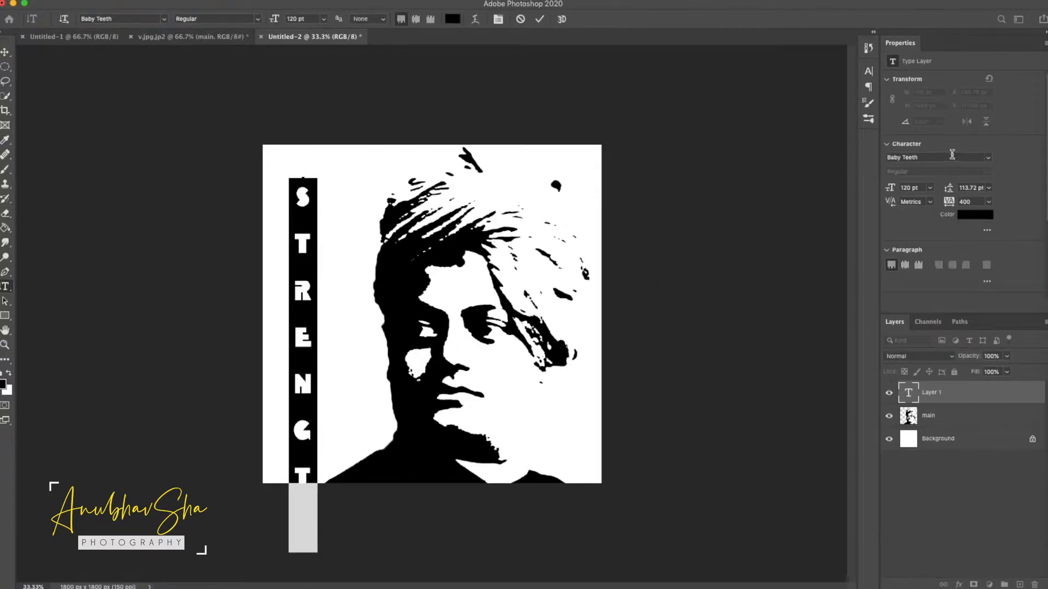
{"action": "left_click", "coordinate": [868, 72]}
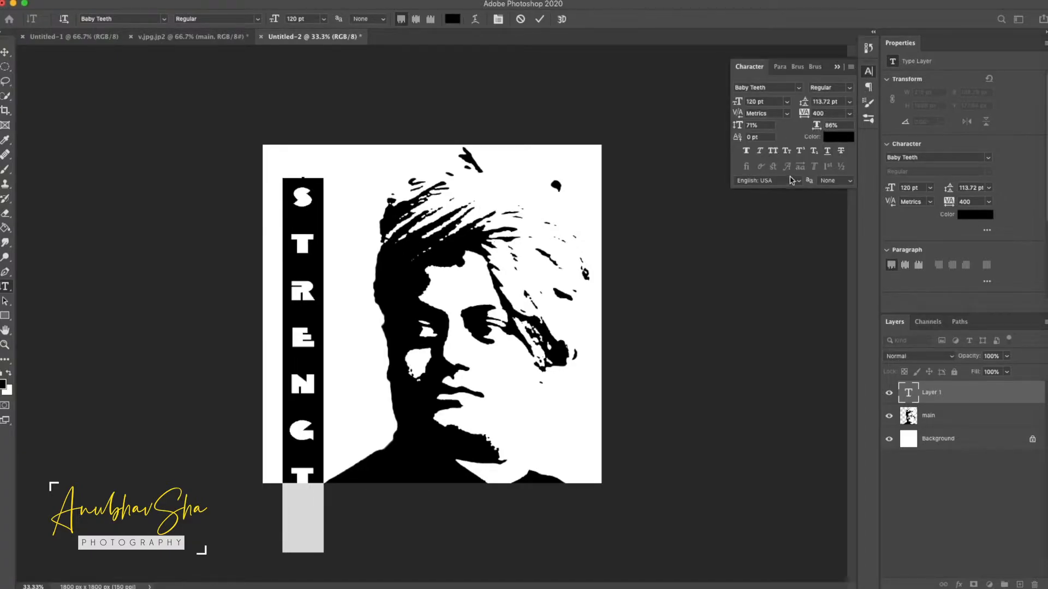
{"action": "left_click_drag", "start_coordinate": [737, 125], "coordinate": [731, 125]}
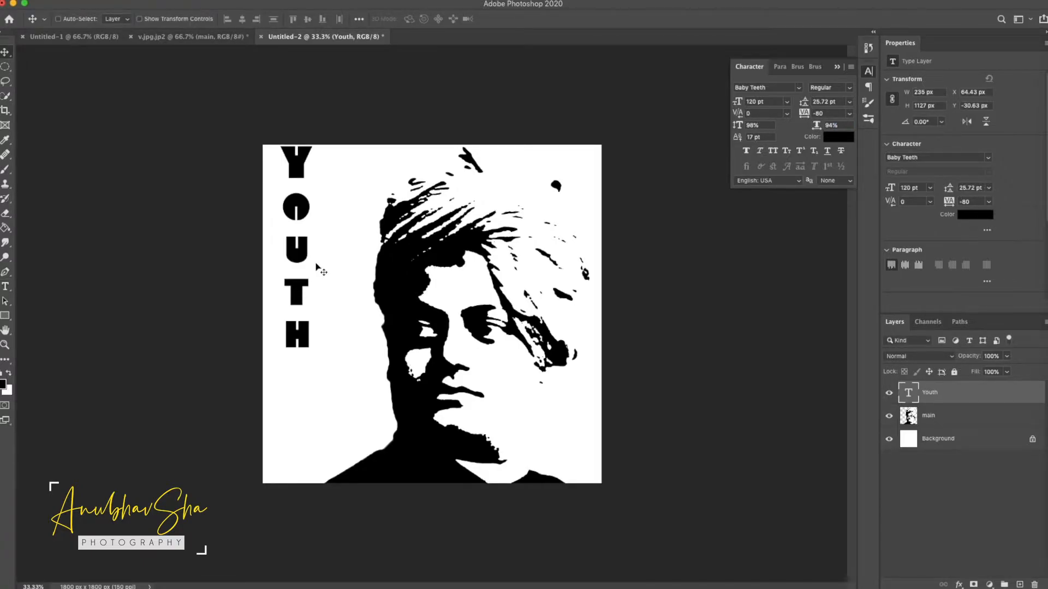
- Enlarge the Youth text to about 522 by 1773 px so it spans the canvas height beside the portrait
{"action": "key", "text": "super+t"}
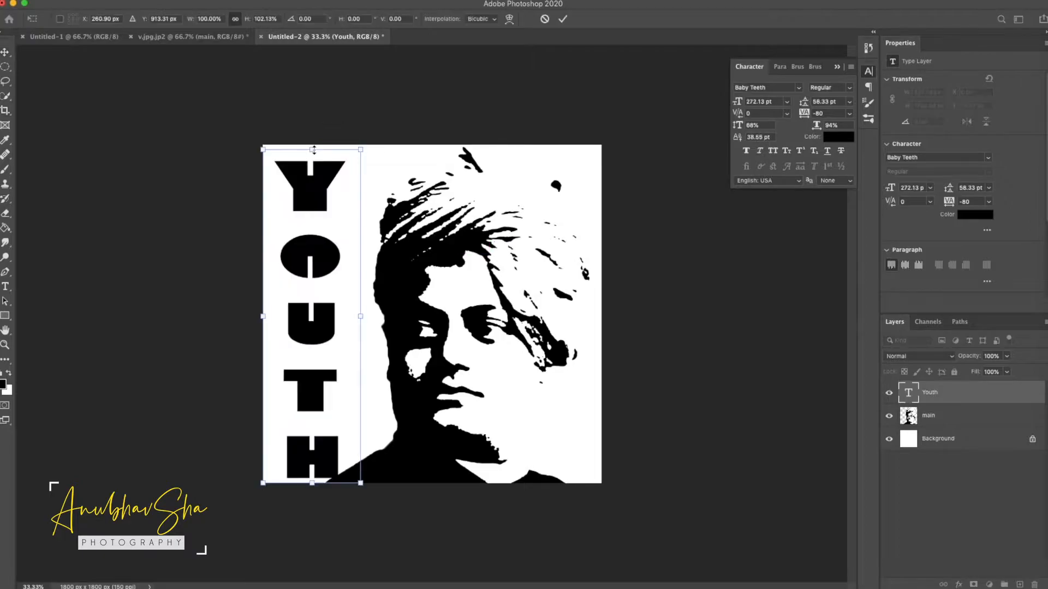
{"action": "key", "text": "Return"}
{"action": "key", "text": "t"}
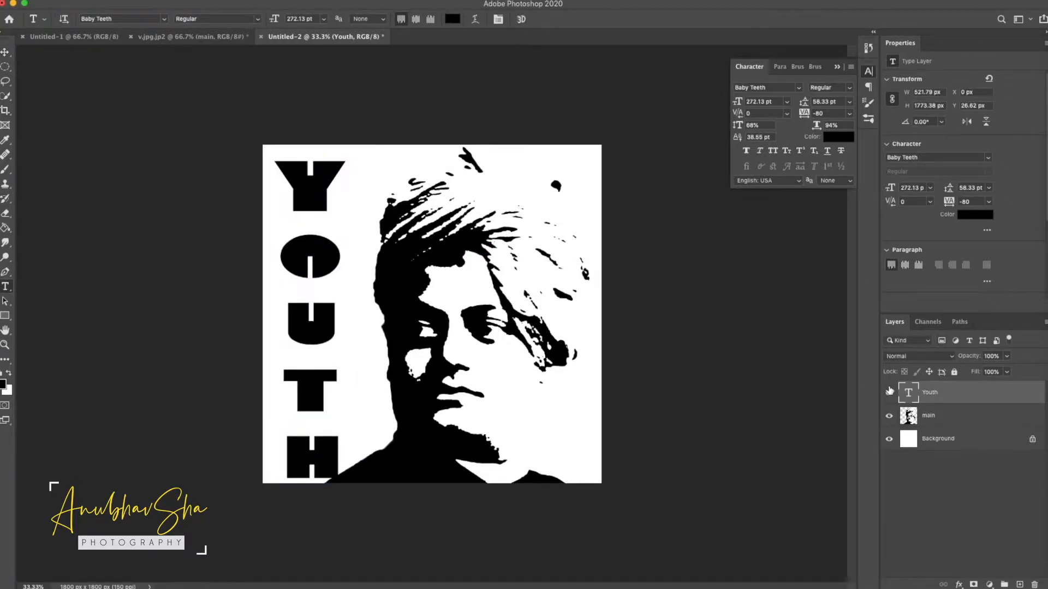
- Merge the Youth and main layers, name the result main merged, and check it with the Background briefly hidden
{"action": "left_click", "coordinate": [936, 416], "text": "shift"}
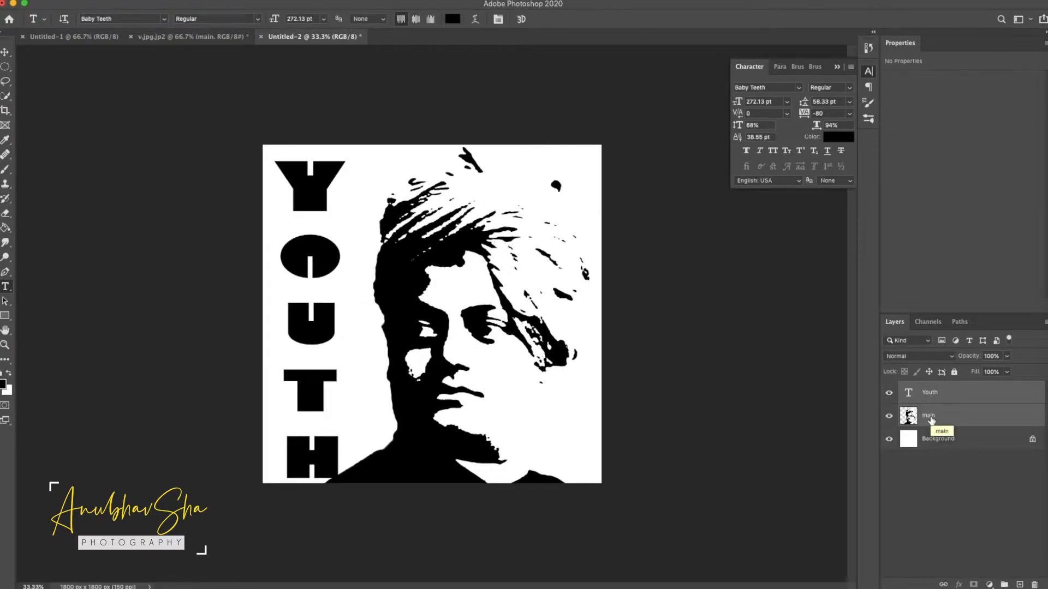
{"action": "key", "text": "super+e"}
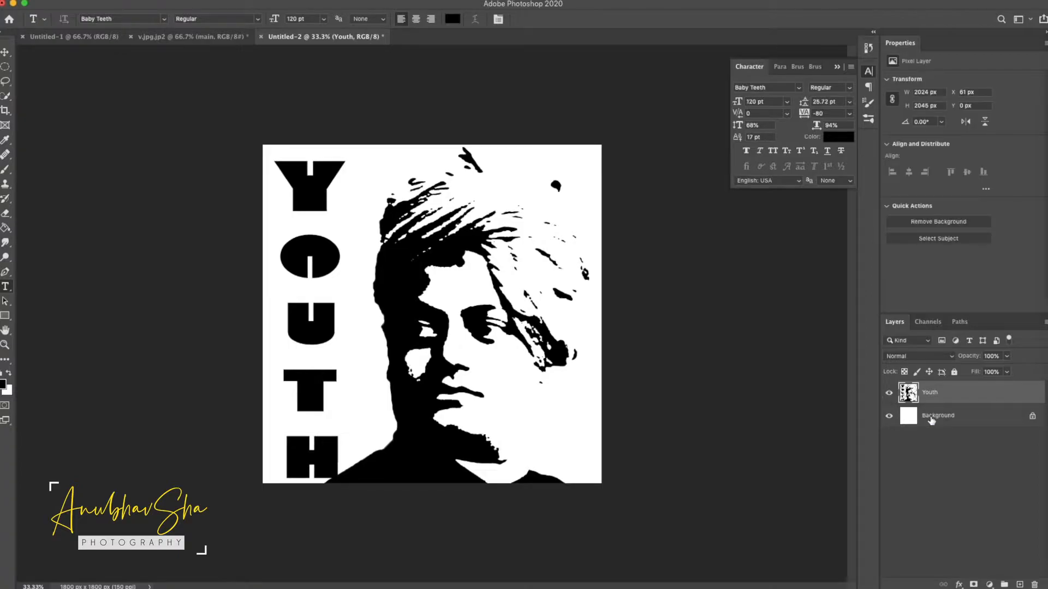
{"action": "double_click", "coordinate": [930, 392]}
{"action": "type", "text": "main merged"}
{"action": "key", "text": "Return"}
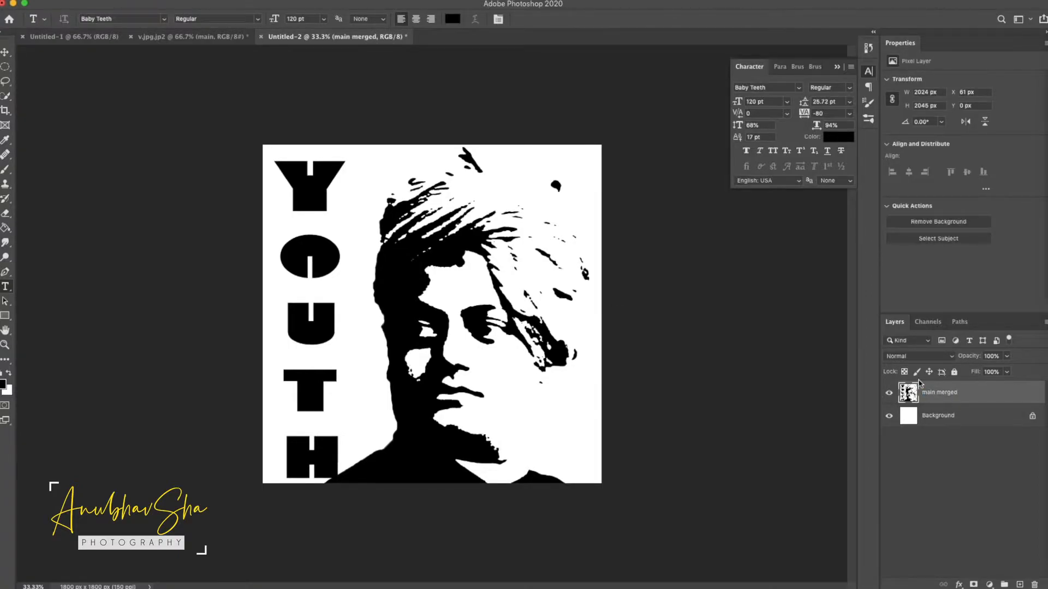
{"action": "left_click", "coordinate": [889, 416]}
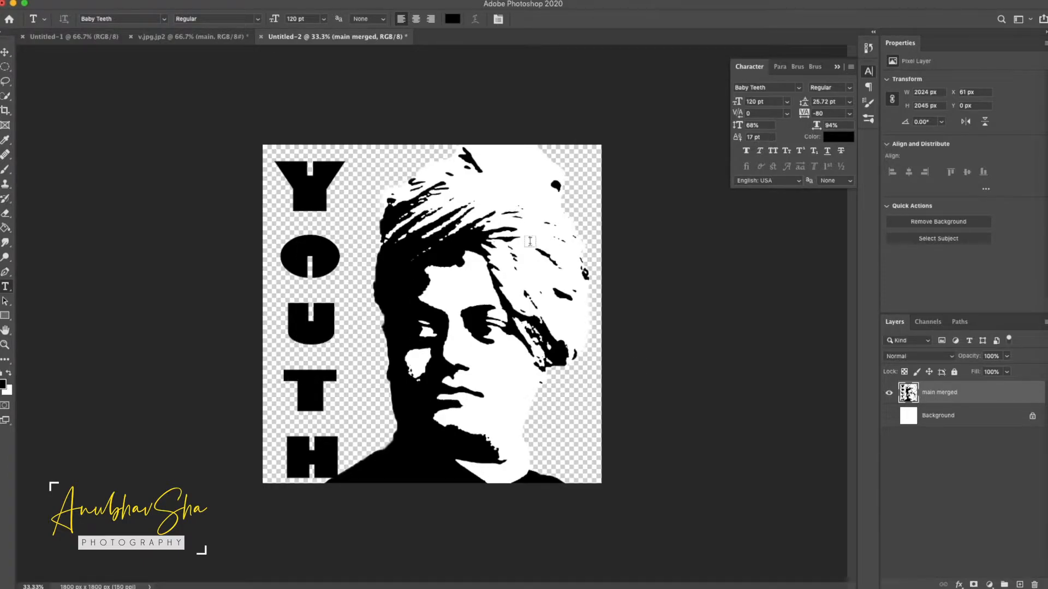
{"action": "left_click", "coordinate": [889, 416]}
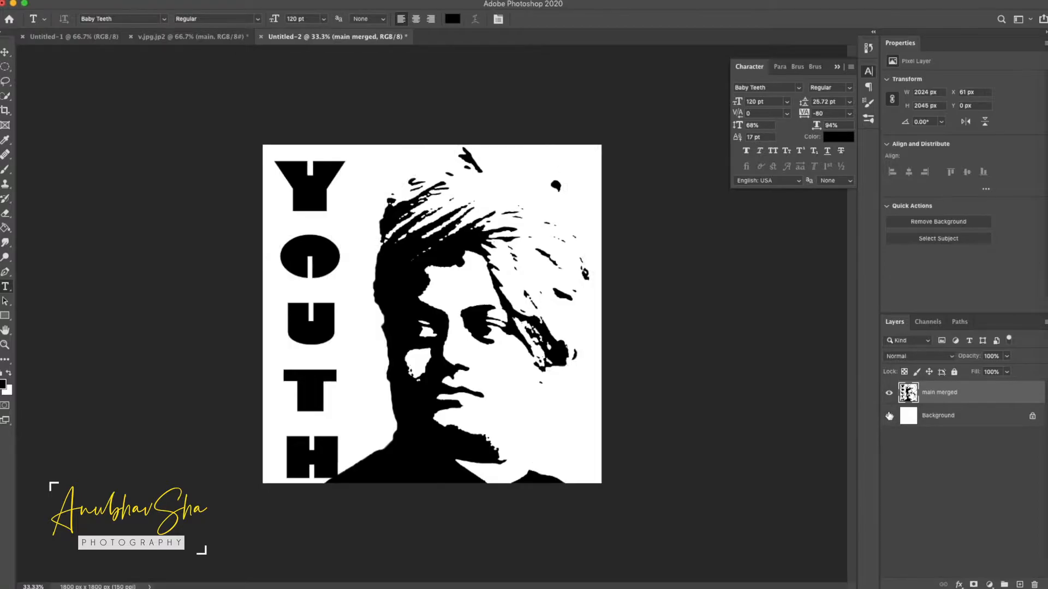
- Hide the main merged layer and set the Horizontal Type tool to Arial at 8 pt
{"action": "left_click", "coordinate": [890, 393]}
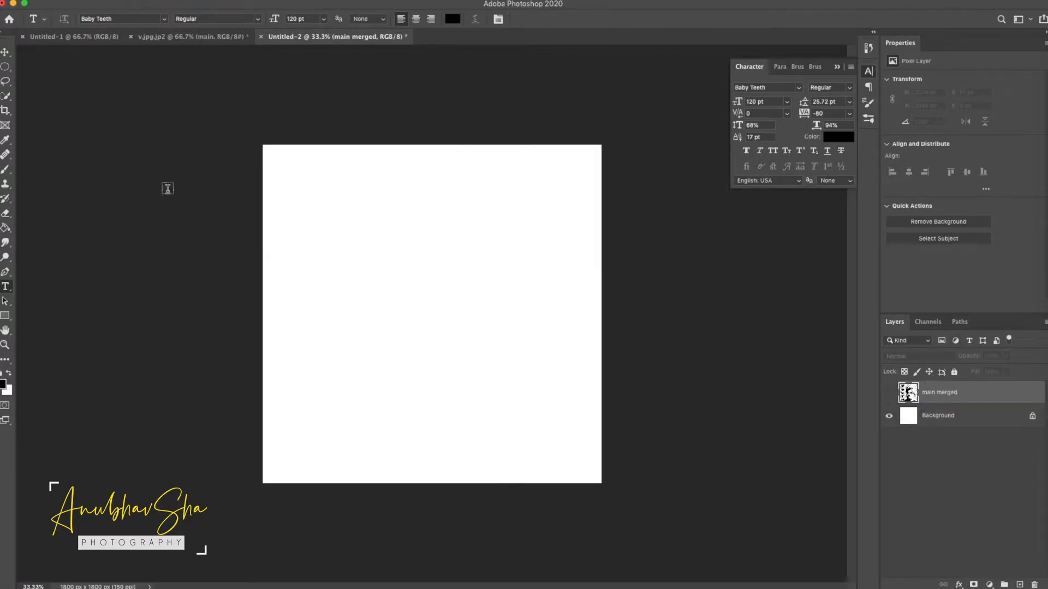
{"action": "left_click", "coordinate": [6, 287]}
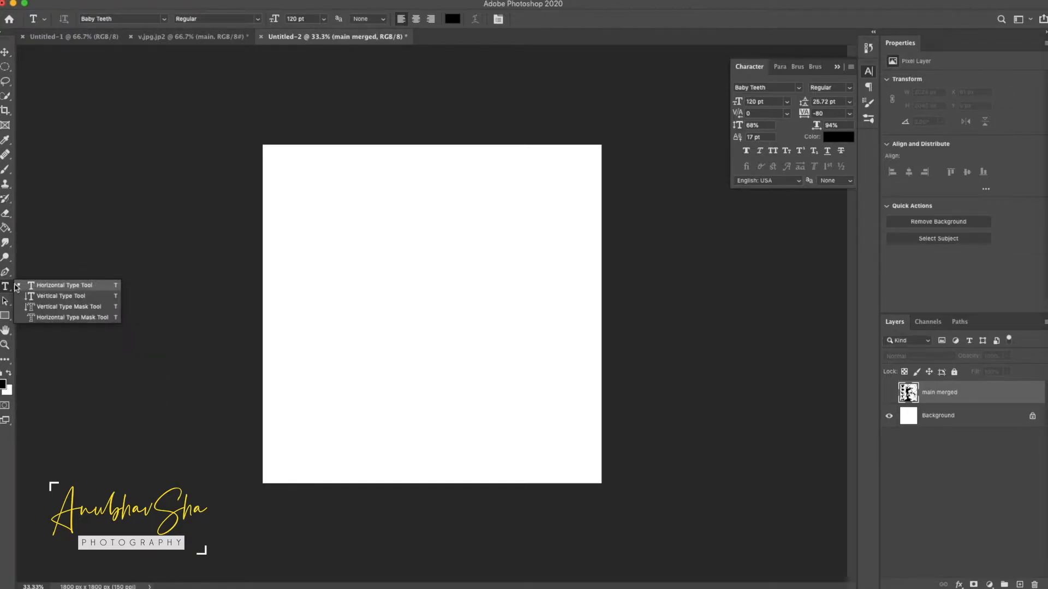
{"action": "left_click", "coordinate": [42, 287]}
{"action": "left_click", "coordinate": [147, 22]}
{"action": "type", "text": "arial"}
{"action": "left_click", "coordinate": [129, 50]}
{"action": "left_click", "coordinate": [310, 18]}
{"action": "type", "text": "8"}
{"action": "key", "text": "Return"}
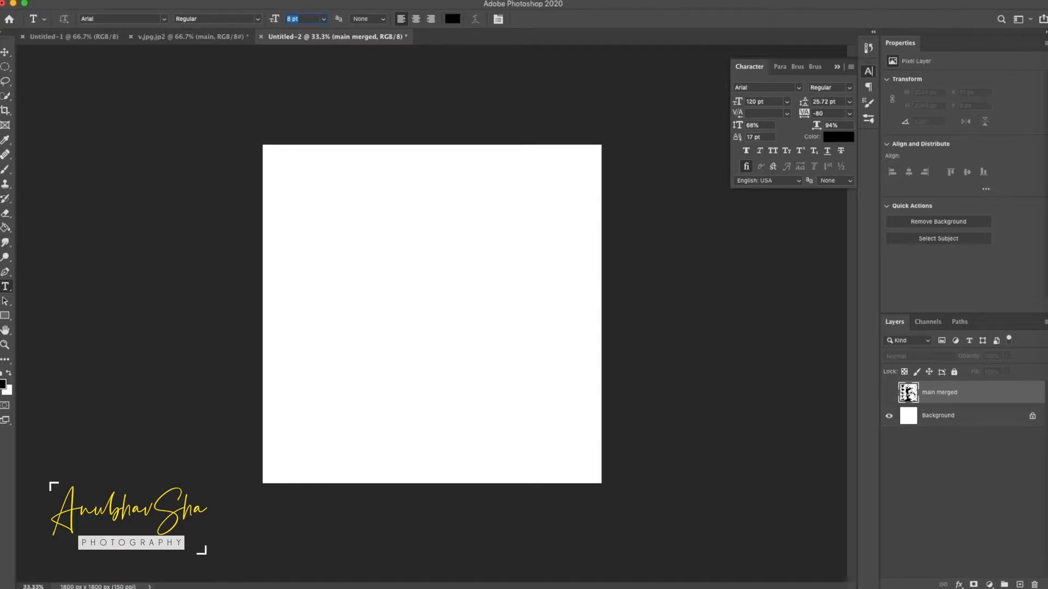
- Paste the copied song lyrics as a text layer near the canvas's upper-left corner, keeping the main merged layer hidden
{"action": "left_click", "coordinate": [889, 393]}
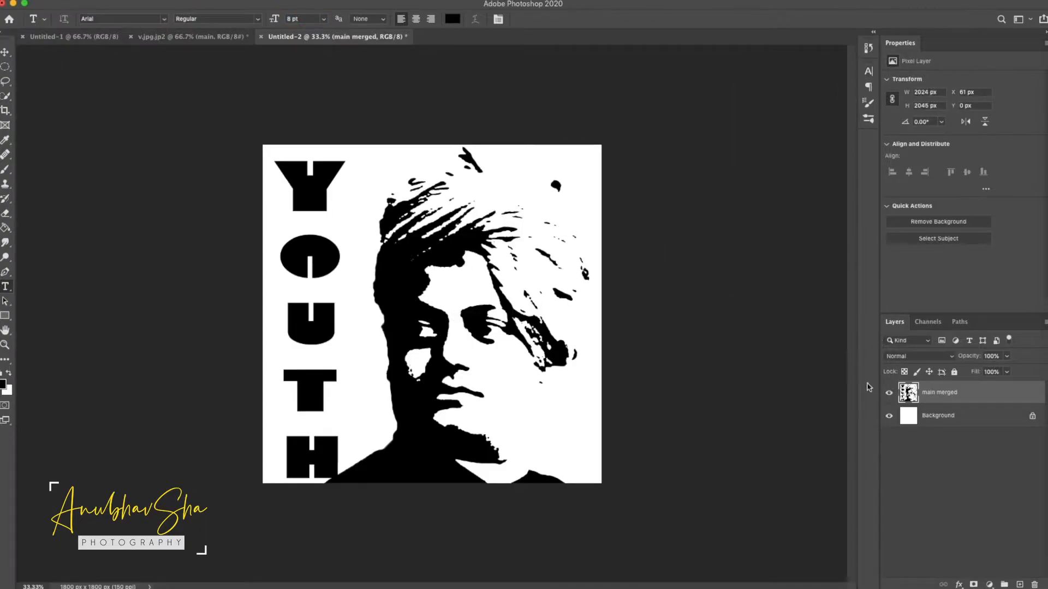
{"action": "left_click", "coordinate": [890, 393]}
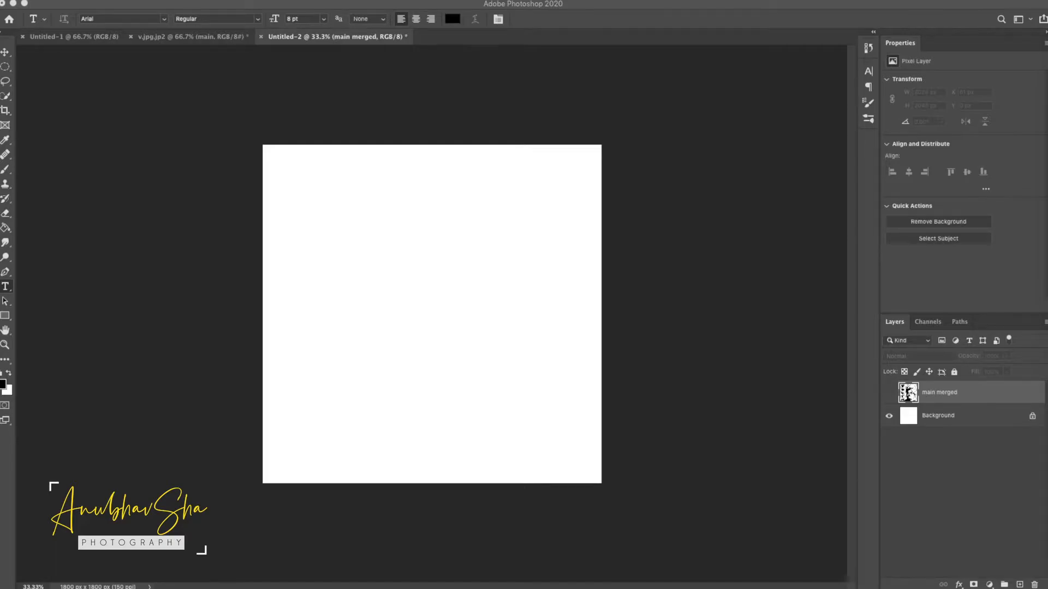
{"action": "left_click", "coordinate": [286, 163]}
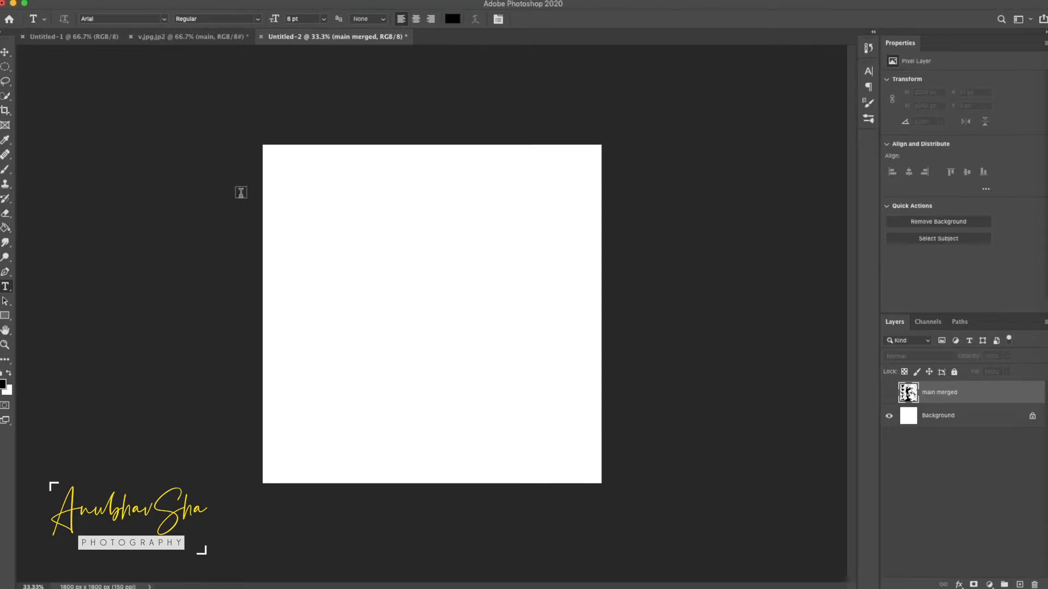
{"action": "left_click", "coordinate": [280, 169]}
{"action": "key", "text": "ctrl+v"}
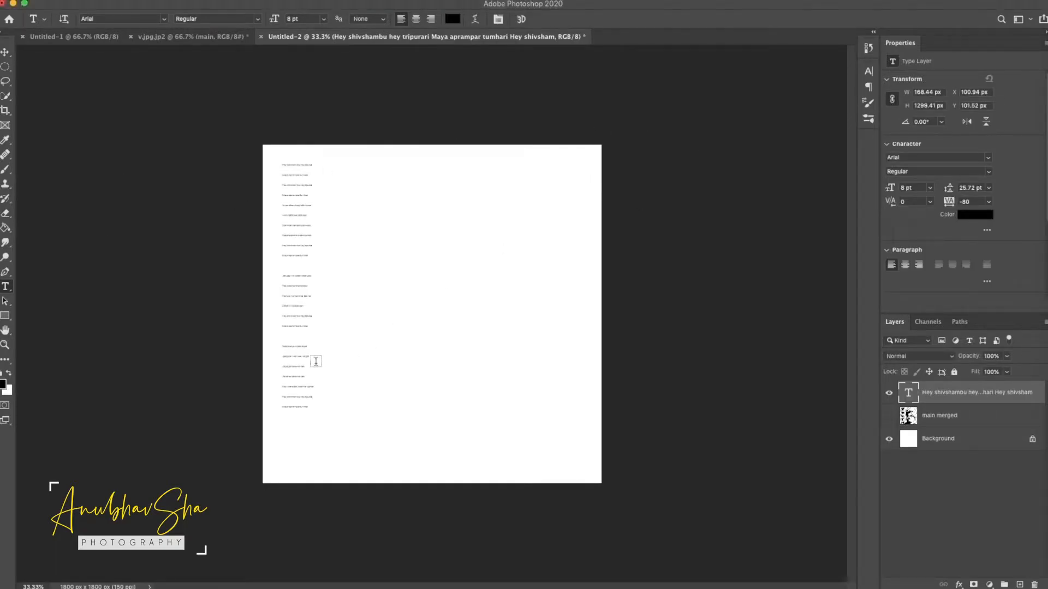
- Set all of the pasted lyrics to 15 pt size with 17.72 pt leading
{"action": "left_click", "coordinate": [307, 355]}
{"action": "key", "text": "ctrl+a"}
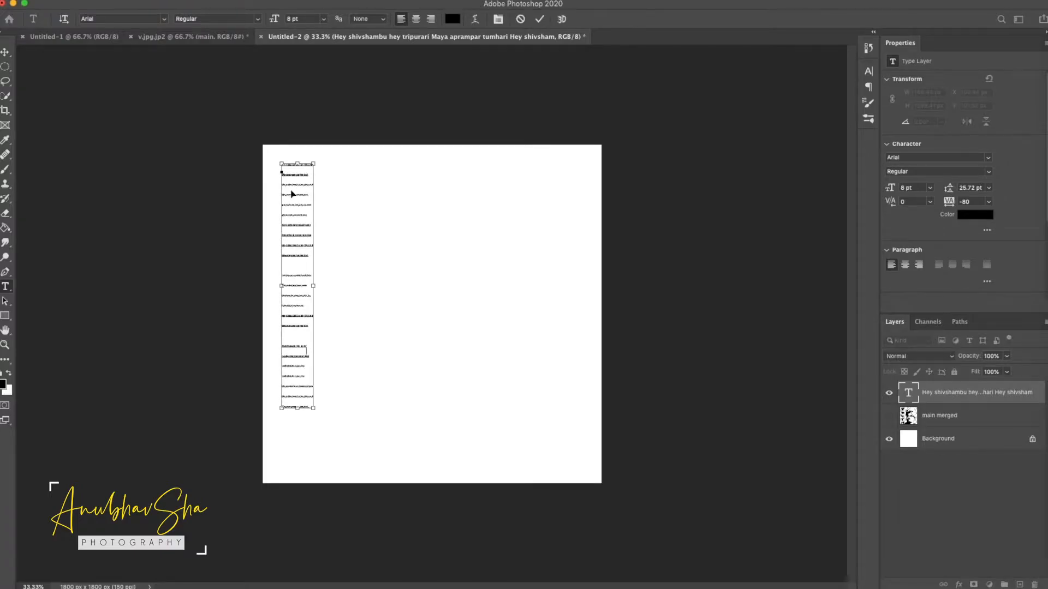
{"action": "key", "text": "super+a"}
{"action": "left_click", "coordinate": [868, 71]}
{"action": "left_click_drag", "start_coordinate": [804, 102], "coordinate": [799, 103]}
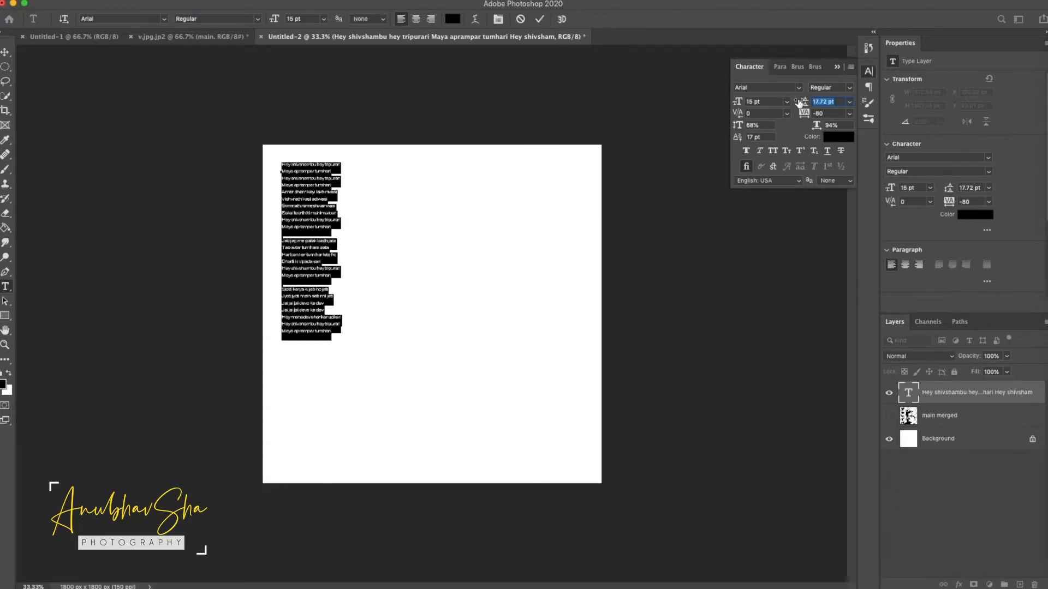
{"action": "left_click", "coordinate": [952, 395]}
{"action": "left_click", "coordinate": [952, 395]}
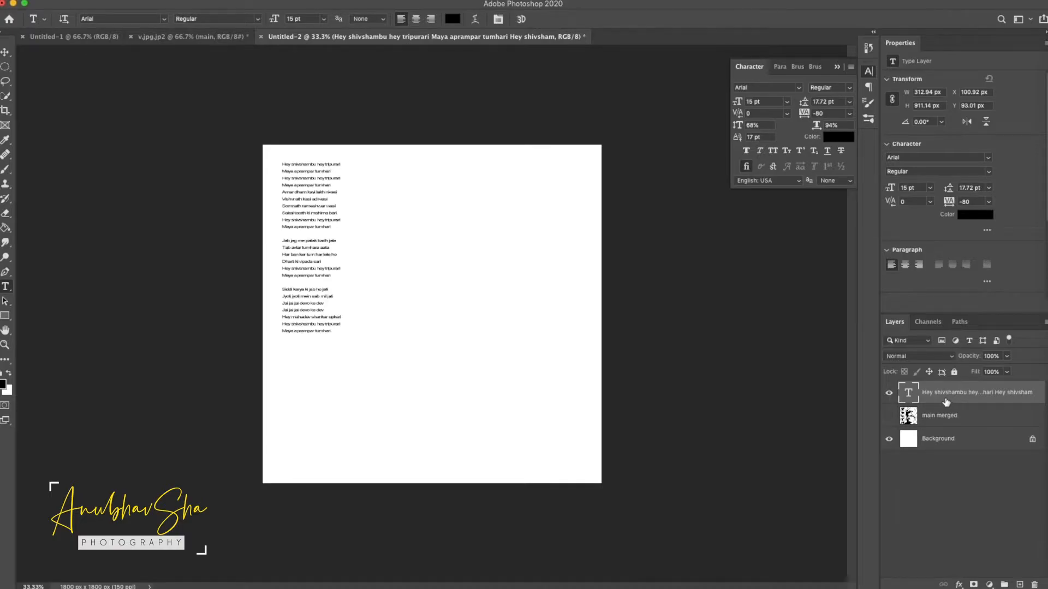
- Duplicate the lyrics layer twice, placing one copy below the original and the other as a second column beside it
{"action": "key", "text": "super+j"}
{"action": "key", "text": "super+j"}
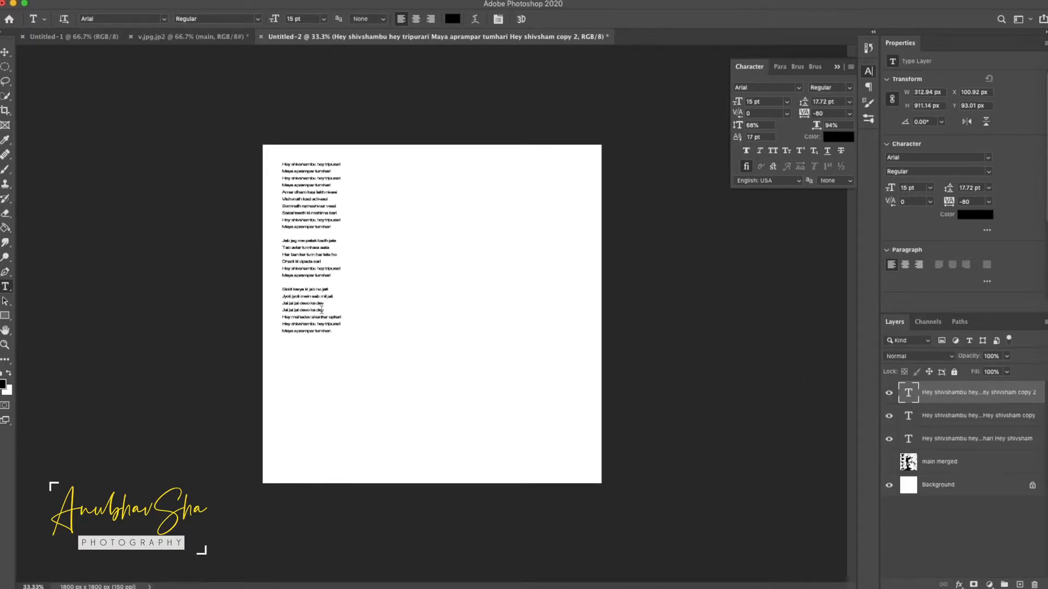
{"action": "key", "text": "v"}
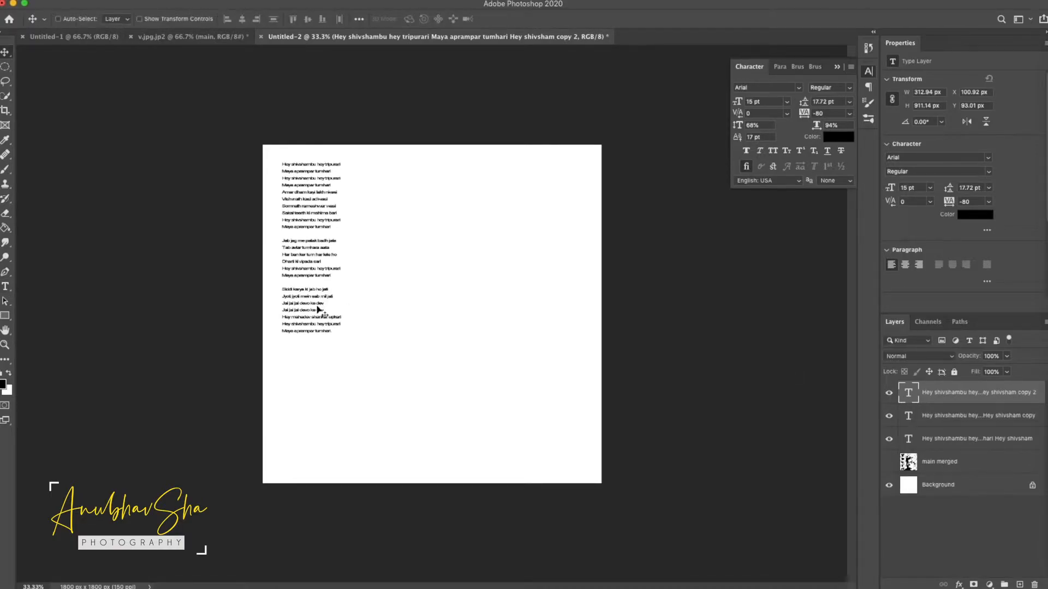
{"action": "left_click_drag", "start_coordinate": [328, 288], "coordinate": [310, 449]}
{"action": "left_click", "coordinate": [945, 415]}
{"action": "left_click_drag", "start_coordinate": [260, 192], "coordinate": [365, 190]}
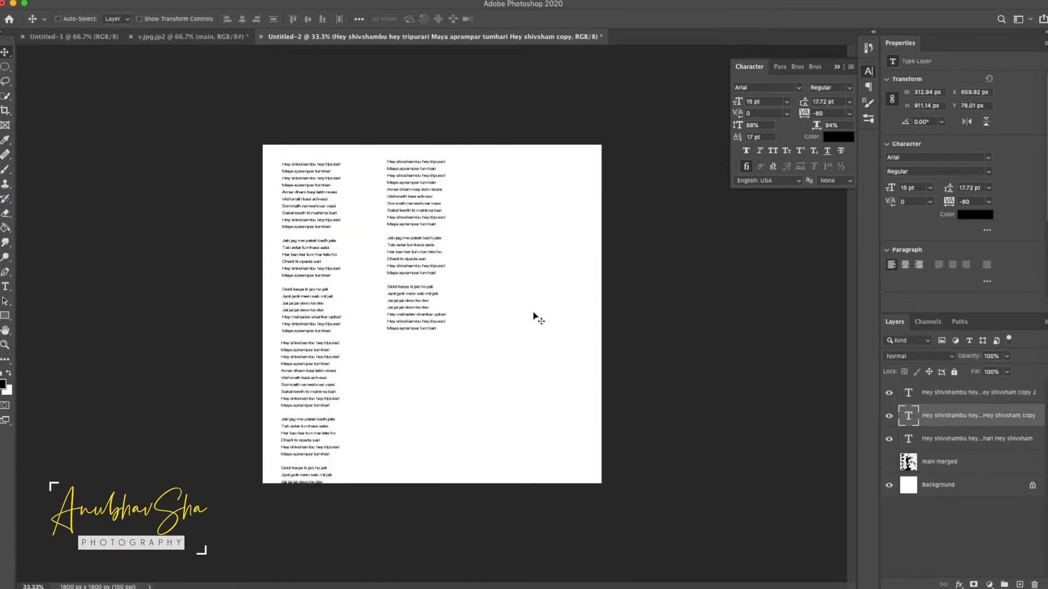
- Shift the two stacked lyrics blocks slightly right, and duplicate them as a full-height column on the far side of the single block
{"action": "left_click", "coordinate": [944, 438]}
{"action": "left_click", "coordinate": [944, 394], "text": "super"}
{"action": "left_click_drag", "start_coordinate": [311, 250], "coordinate": [325, 247]}
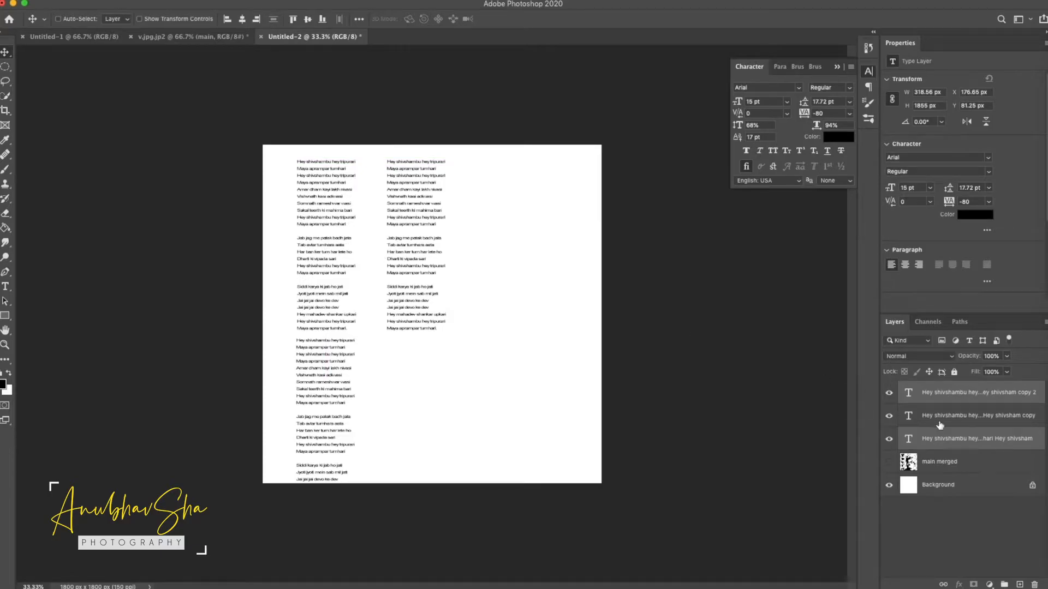
{"action": "key", "text": "super+j"}
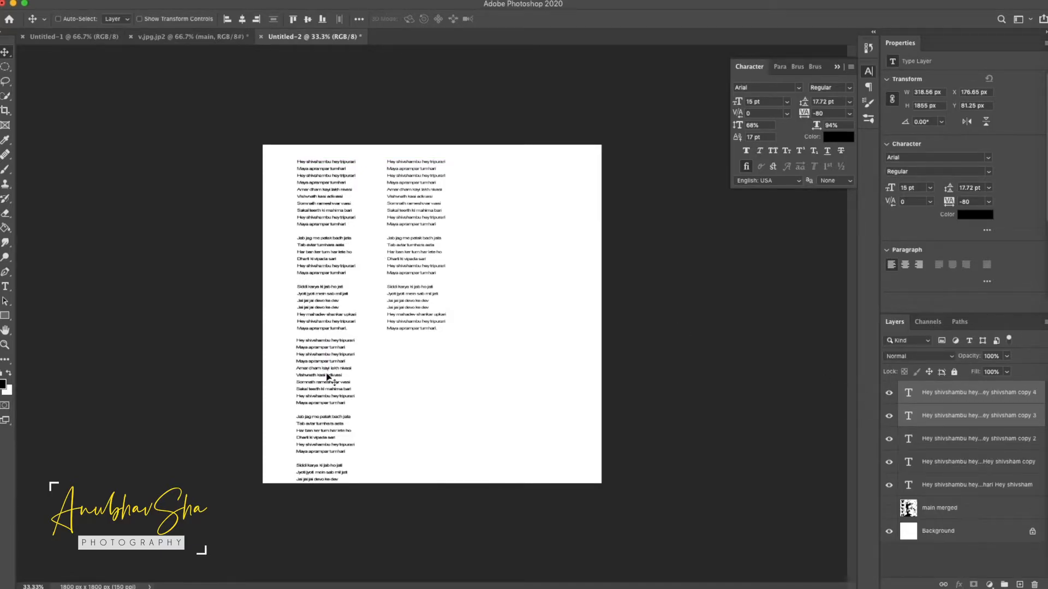
{"action": "key", "text": "super+t"}
{"action": "left_click_drag", "start_coordinate": [301, 260], "coordinate": [510, 259]}
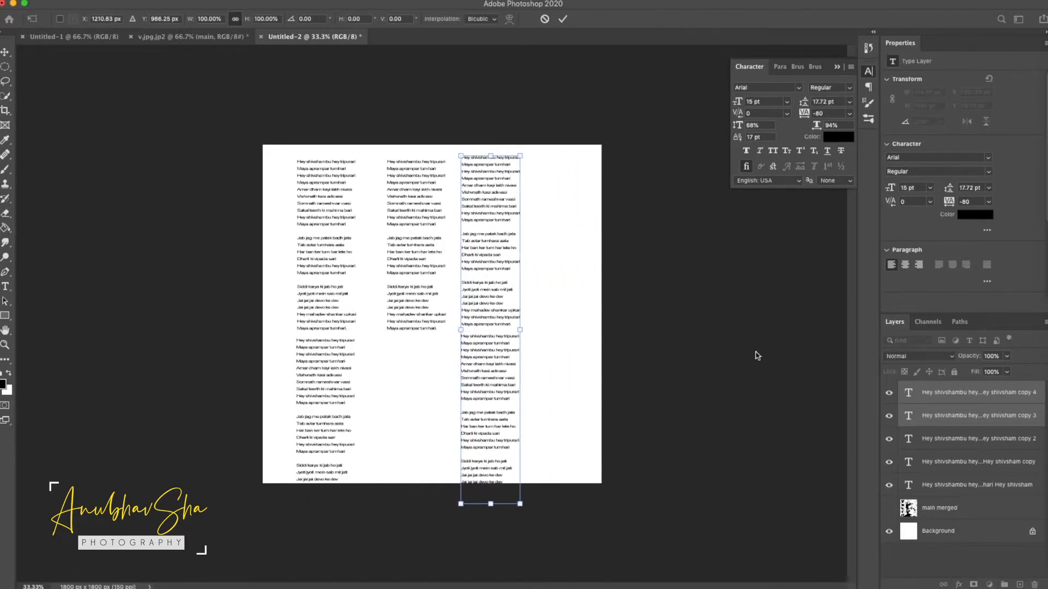
- Move the single lyrics block's layer beneath the other lyrics layers and shift the first column toward the canvas's left edge
{"action": "left_click", "coordinate": [936, 439]}
{"action": "left_click", "coordinate": [937, 464]}
{"action": "left_click_drag", "start_coordinate": [937, 467], "coordinate": [937, 491]}
{"action": "left_click", "coordinate": [937, 462]}
{"action": "left_click", "coordinate": [936, 439], "text": "shift"}
{"action": "left_click_drag", "start_coordinate": [331, 257], "coordinate": [311, 252]}
- Move the duplicated full-height column toward the canvas centre and delete the single lyrics block's layer
{"action": "left_click", "coordinate": [937, 416]}
{"action": "left_click", "coordinate": [936, 393], "text": "shift"}
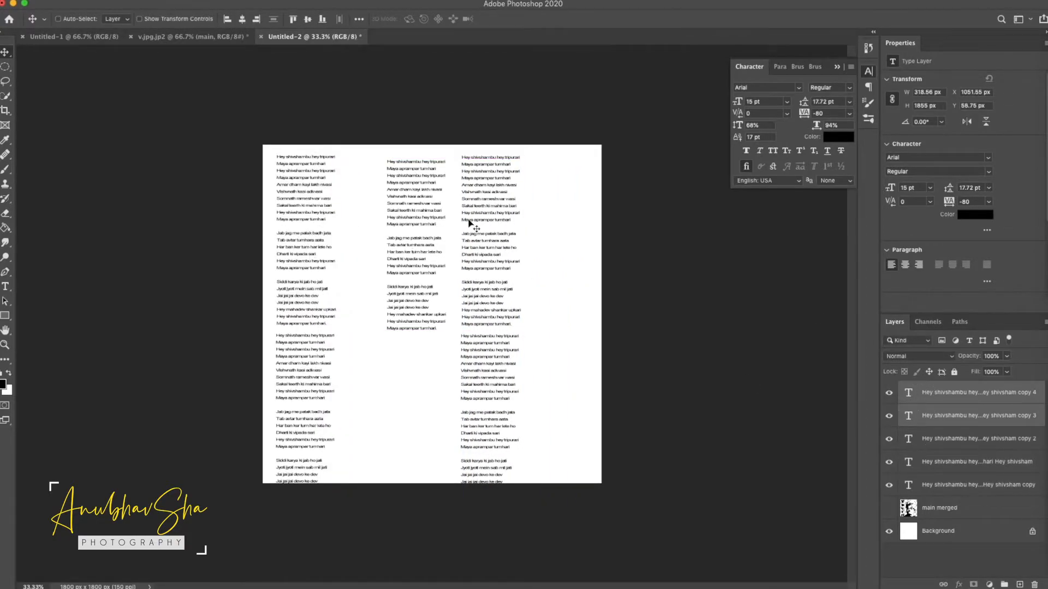
{"action": "left_click_drag", "start_coordinate": [490, 202], "coordinate": [457, 201]}
{"action": "left_click", "coordinate": [944, 486]}
{"action": "key", "text": "BackSpace"}
- Duplicate the first lyrics column and place the copy midway between the two existing columns
{"action": "left_click", "coordinate": [943, 461]}
{"action": "left_click", "coordinate": [942, 443], "text": "shift"}
{"action": "key", "text": "super+j"}
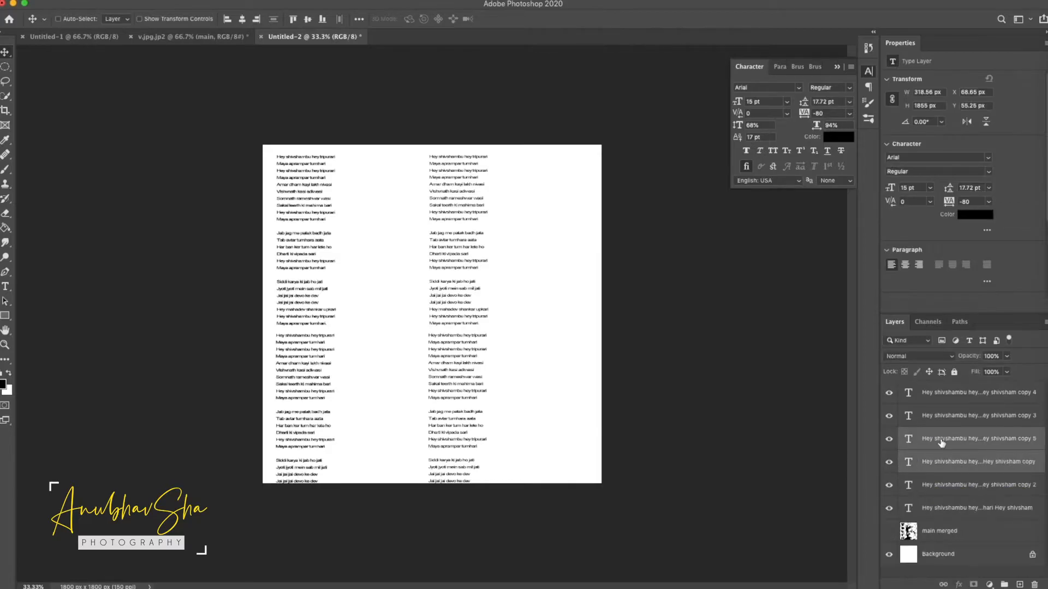
{"action": "key", "text": "super+t"}
{"action": "left_click_drag", "start_coordinate": [306, 278], "coordinate": [380, 277]}
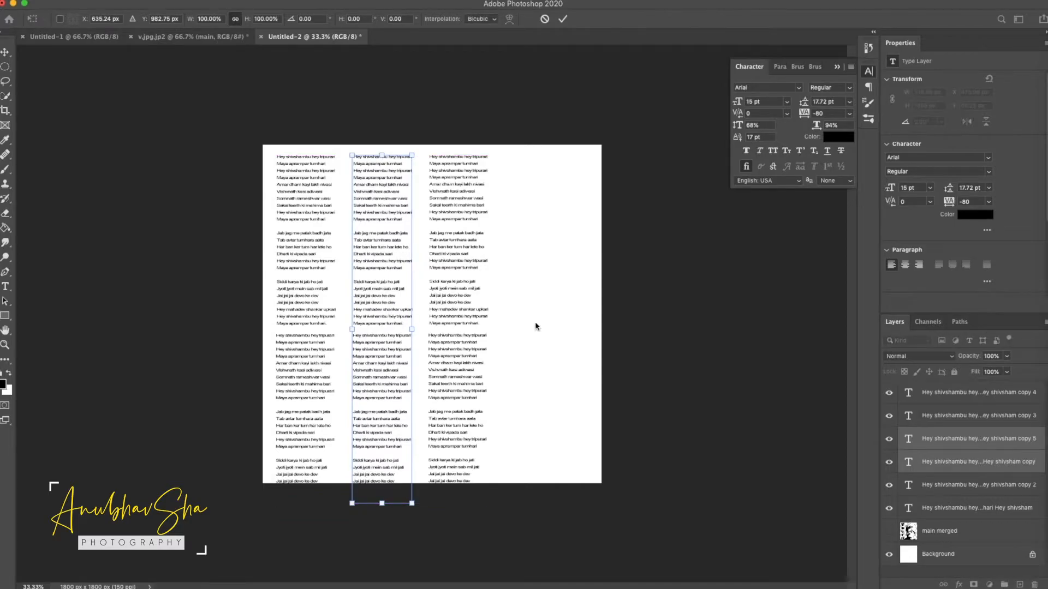
{"action": "key", "text": "Return"}
- Duplicate the third lyrics column and place the copy as a fourth column near the canvas's right edge
{"action": "left_click", "coordinate": [955, 416]}
{"action": "left_click", "coordinate": [954, 441], "text": "shift"}
{"action": "left_click_drag", "start_coordinate": [463, 300], "coordinate": [545, 298]}
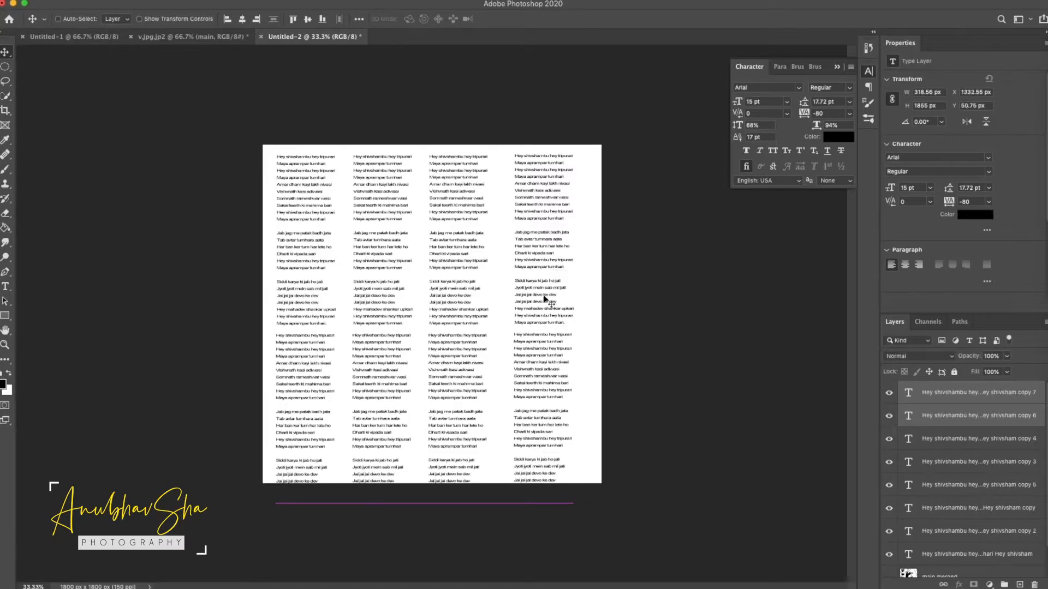
- Merge all the lyrics layers into a single layer and name it one merged text
{"action": "left_click", "coordinate": [956, 554]}
{"action": "scroll", "coordinate": [952, 502], "scroll_direction": "down", "scroll_amount": 1}
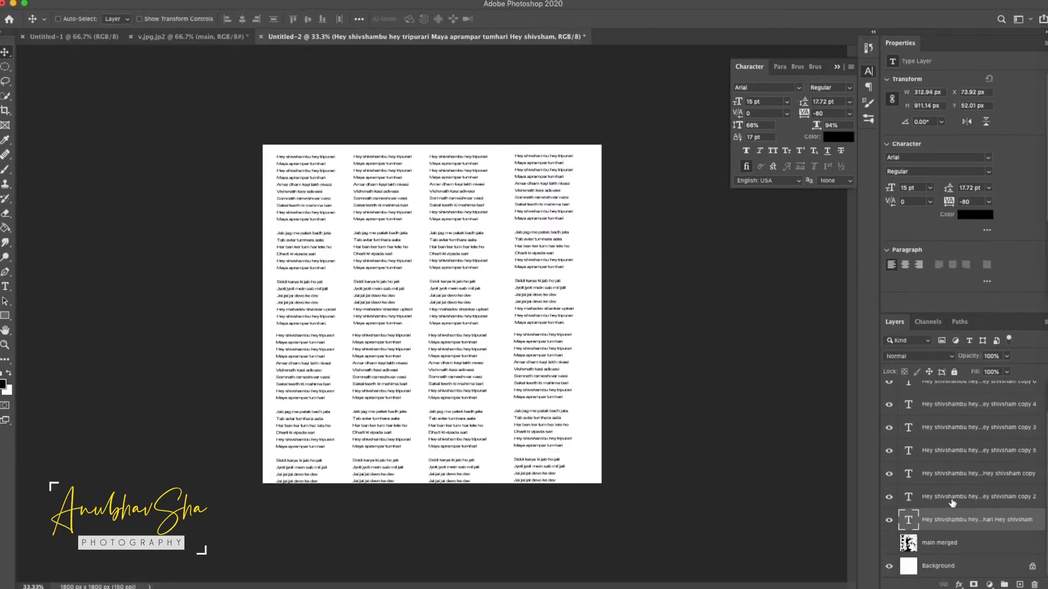
{"action": "scroll", "coordinate": [929, 522], "scroll_direction": "up", "scroll_amount": 1}
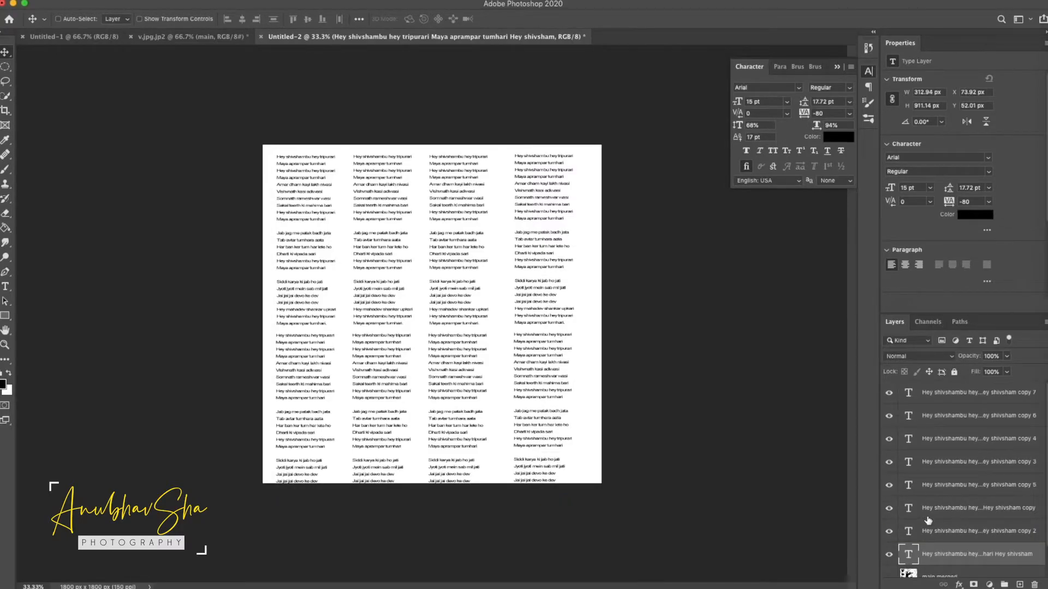
{"action": "left_click", "coordinate": [940, 397], "text": "shift"}
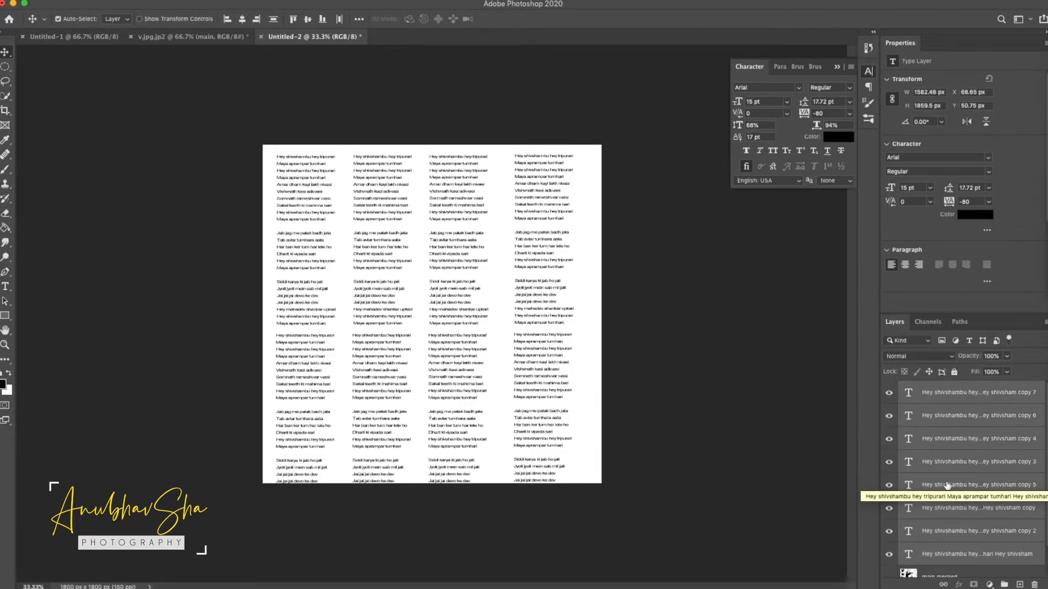
{"action": "key", "text": "super+e"}
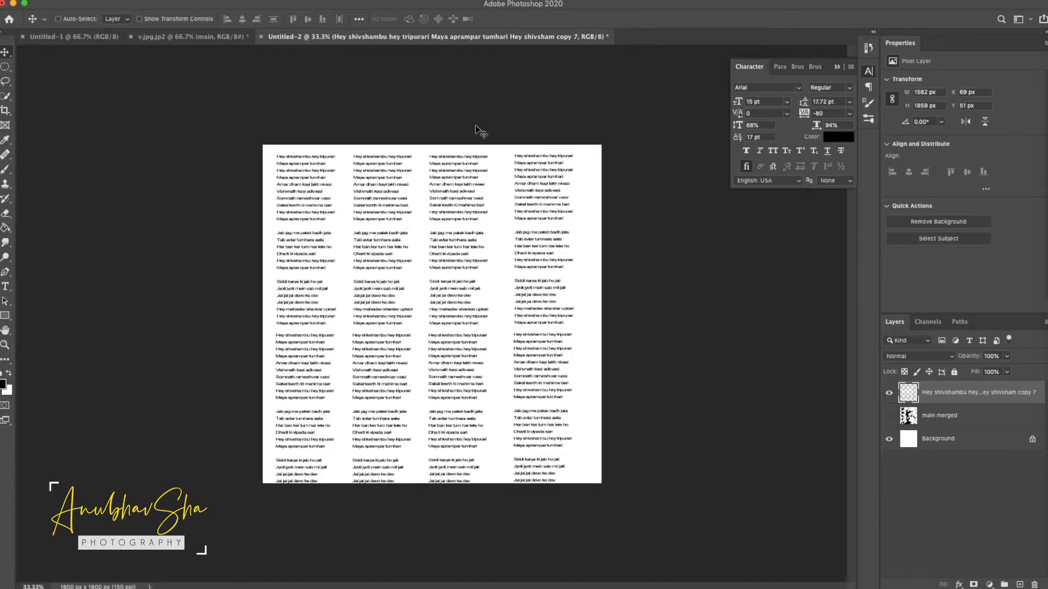
{"action": "double_click", "coordinate": [973, 394]}
{"action": "type", "text": "one"}
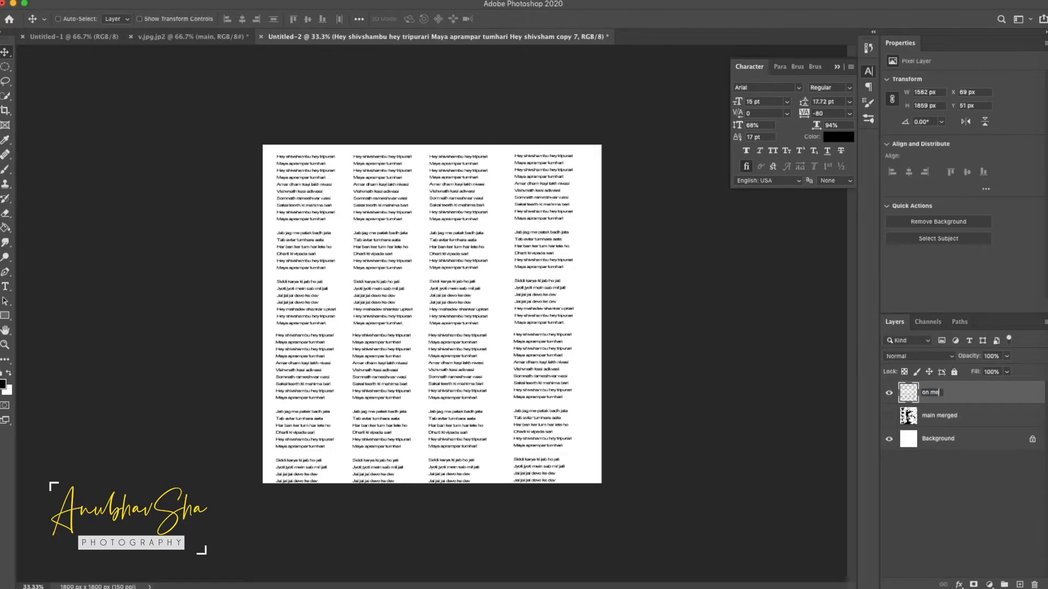
{"action": "type", "text": " merged t"}
{"action": "type", "text": "ext"}
{"action": "left_click", "coordinate": [913, 511]}
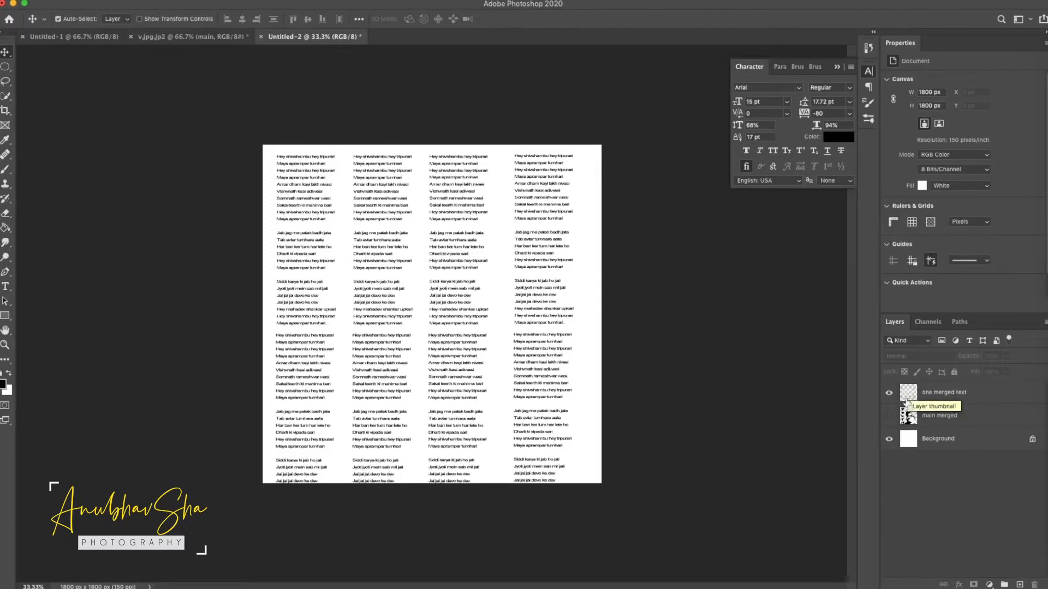
- Load the one merged text layer's letter shapes as a selection and fill them with Black at 100% opacity
{"action": "left_click", "coordinate": [909, 393], "text": "super"}
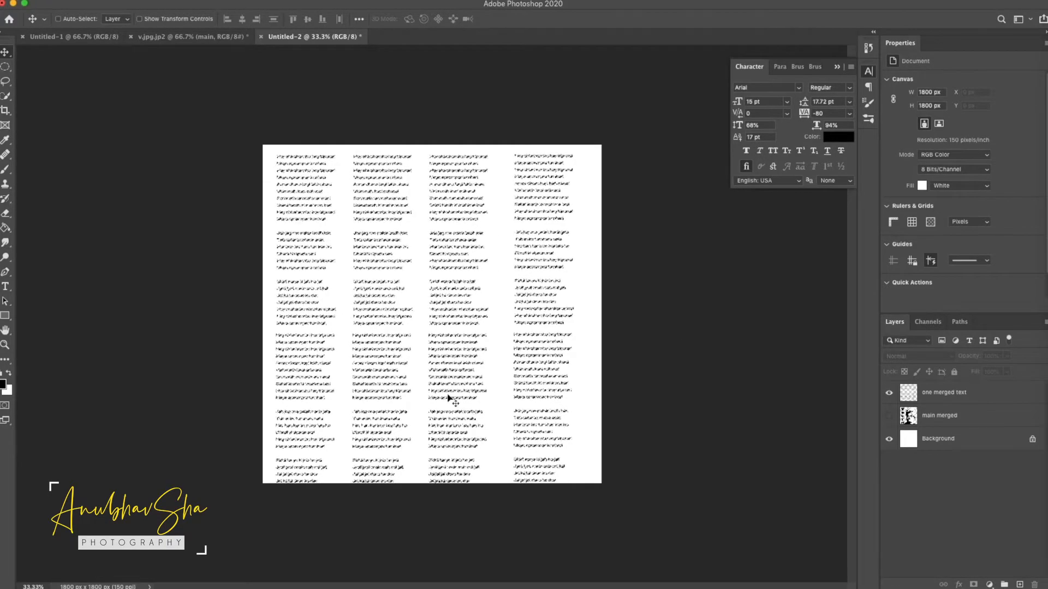
{"action": "left_click", "coordinate": [944, 393]}
{"action": "left_click", "coordinate": [107, 1]}
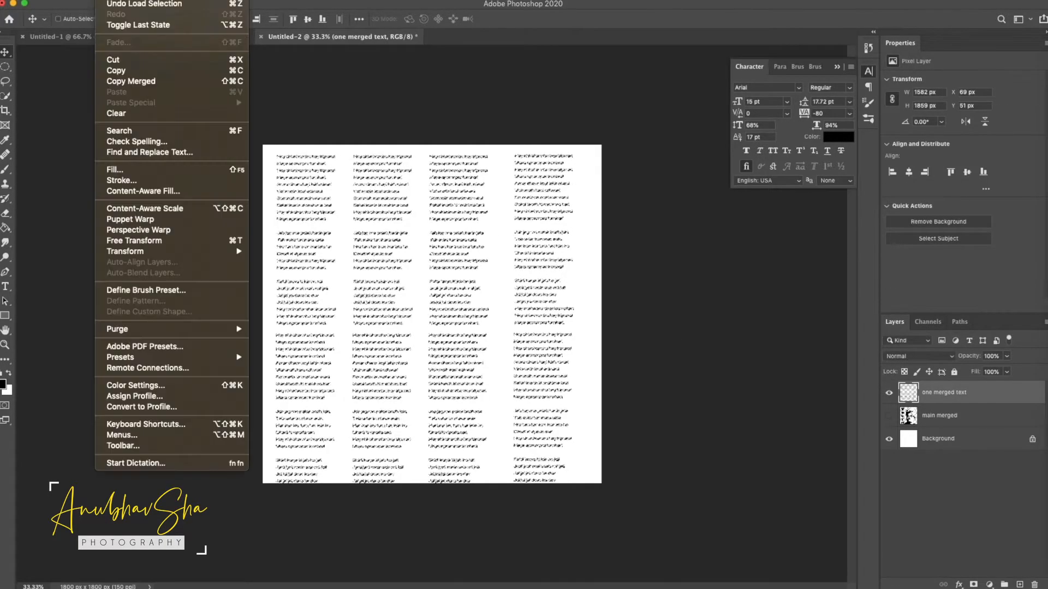
{"action": "left_click", "coordinate": [115, 169]}
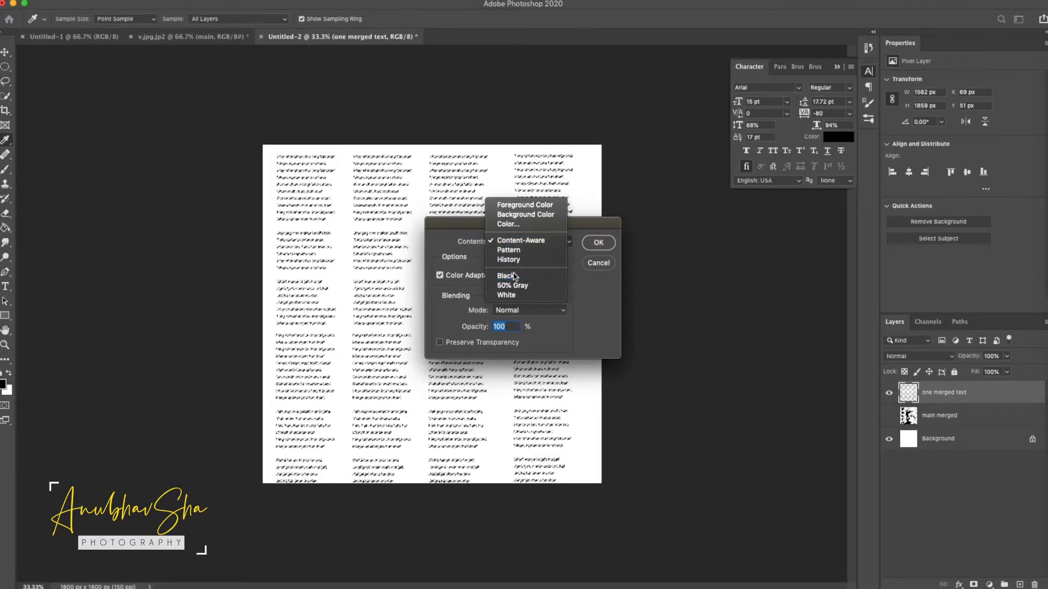
{"action": "left_click", "coordinate": [507, 275]}
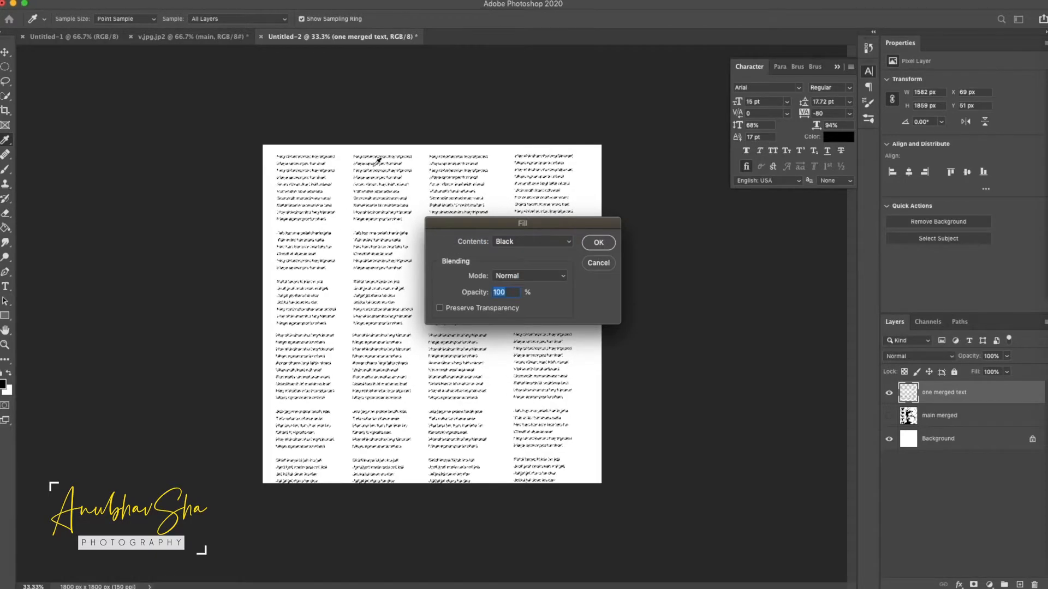
{"action": "left_click", "coordinate": [598, 242]}
{"action": "key", "text": "v"}
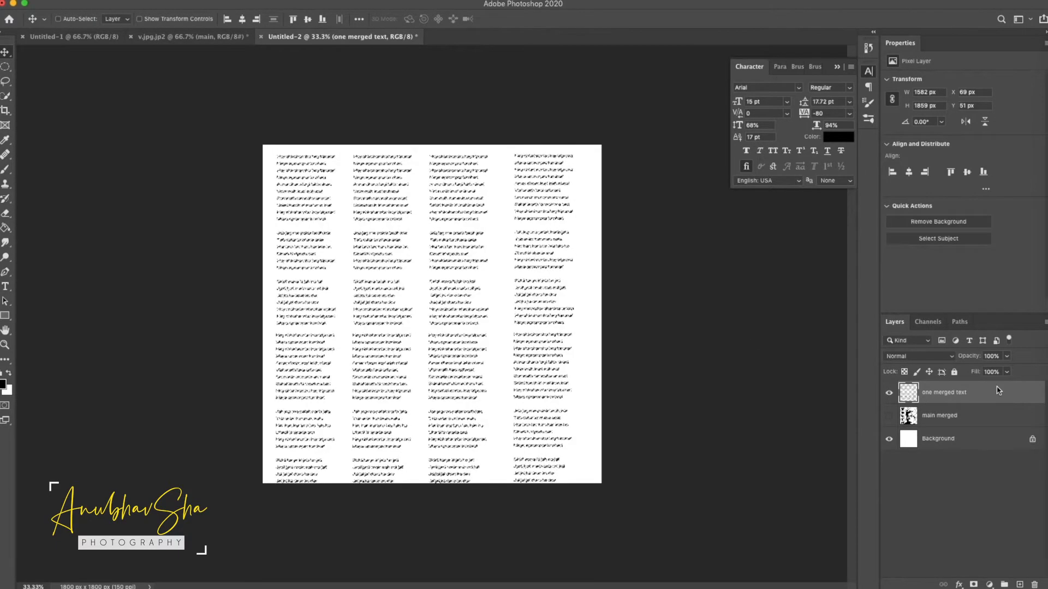
- Rename the filled lyrics layer Black text, and add a new layer named White text directly below it
{"action": "double_click", "coordinate": [939, 392]}
{"action": "type", "text": "Black text"}
{"action": "key", "text": "Return"}
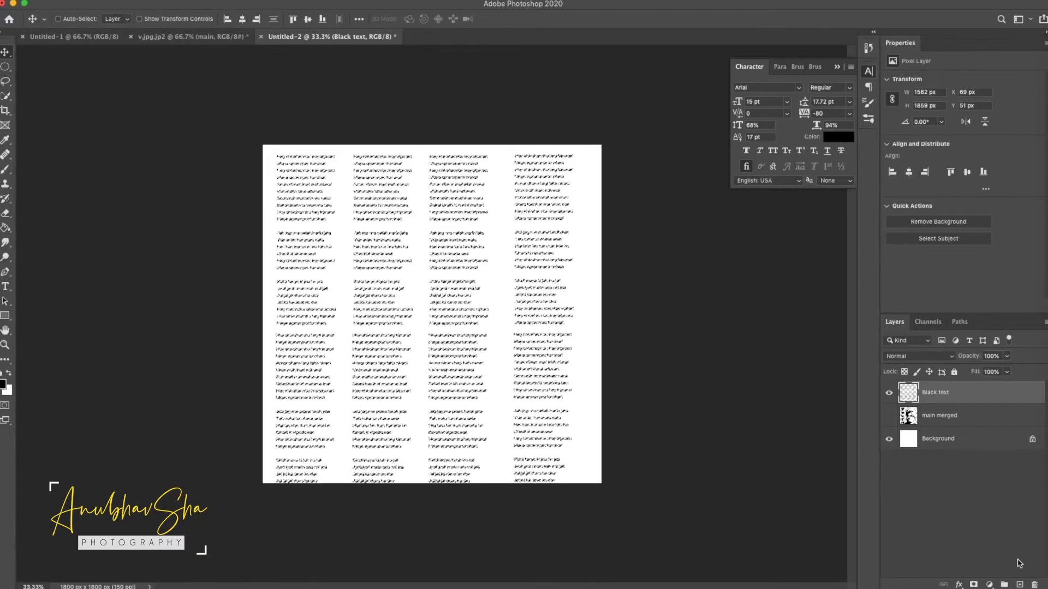
{"action": "left_click", "coordinate": [1020, 585]}
{"action": "double_click", "coordinate": [934, 393]}
{"action": "type", "text": "White text"}
{"action": "key", "text": "Return"}
{"action": "left_click_drag", "start_coordinate": [936, 393], "coordinate": [956, 431]}
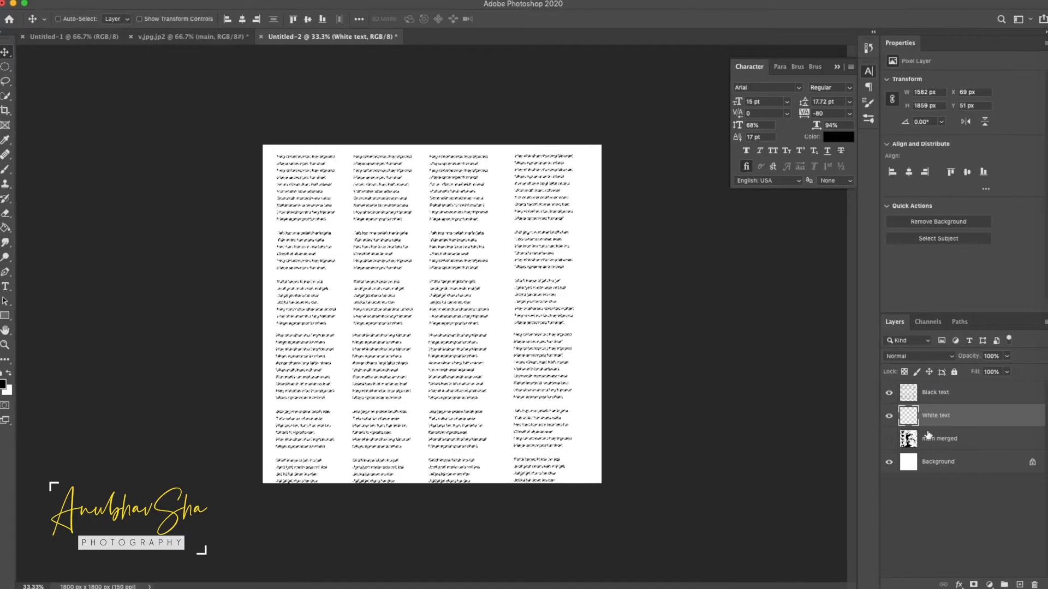
- Show the main merged layer, load the Black text letter shapes as a selection, and fill them with White at 100% opacity on the White text layer
{"action": "left_click", "coordinate": [891, 440]}
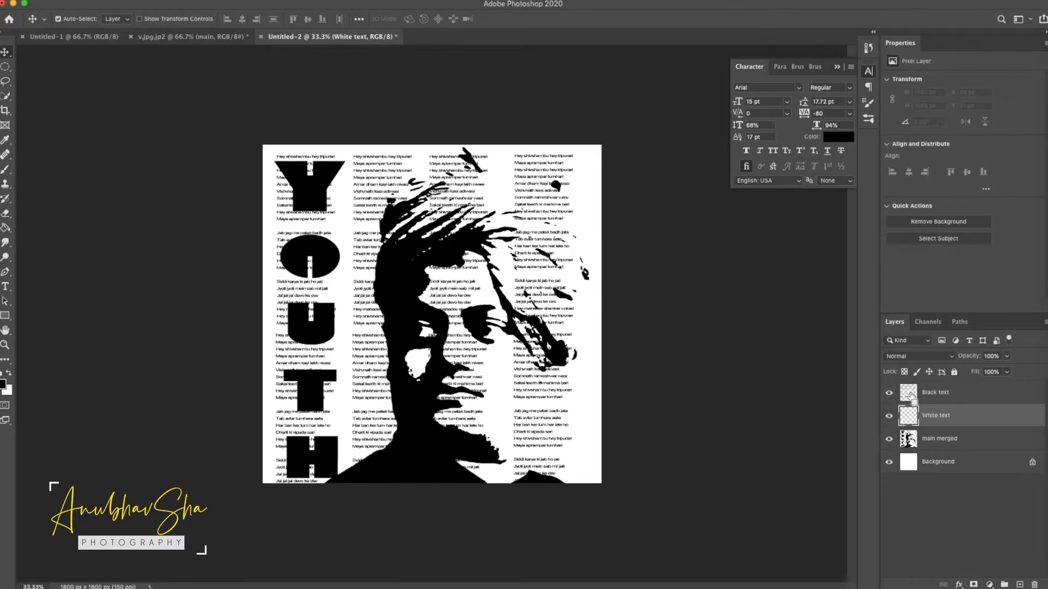
{"action": "left_click", "coordinate": [908, 396], "text": "super"}
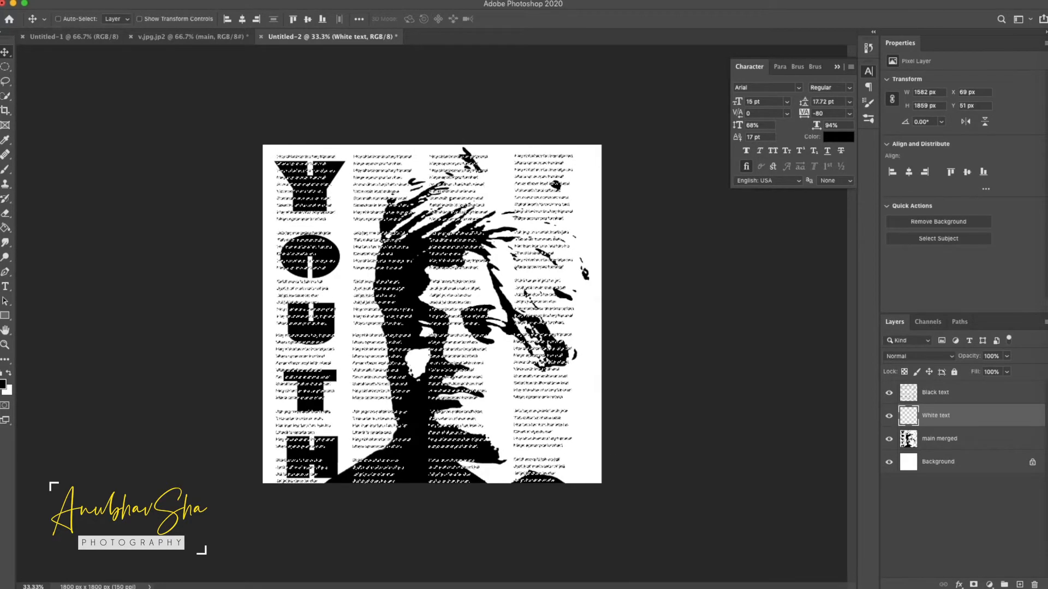
{"action": "left_click", "coordinate": [104, 6]}
{"action": "left_click", "coordinate": [140, 168]}
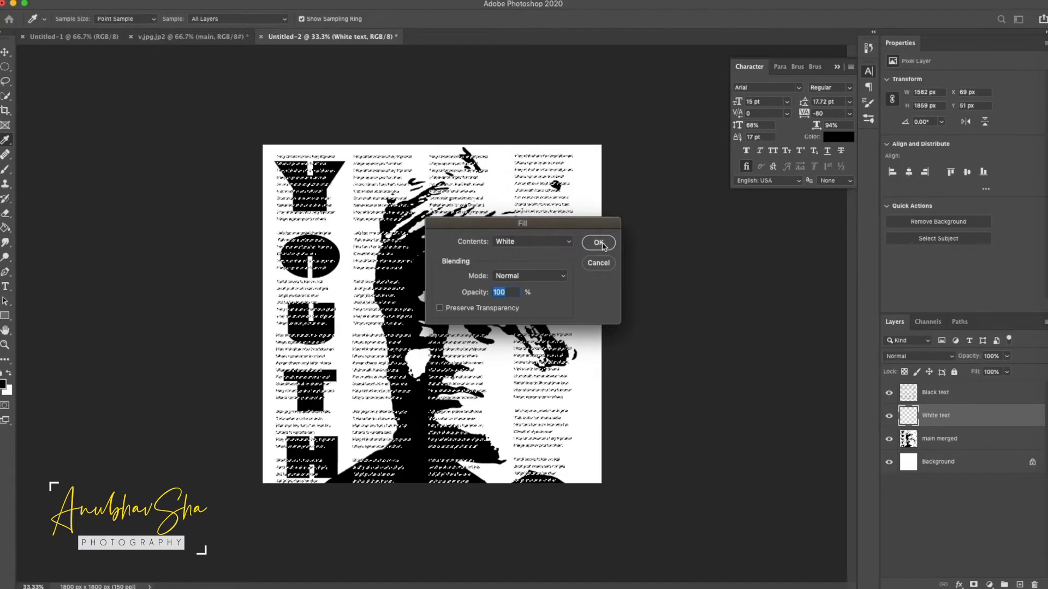
{"action": "left_click", "coordinate": [600, 243]}
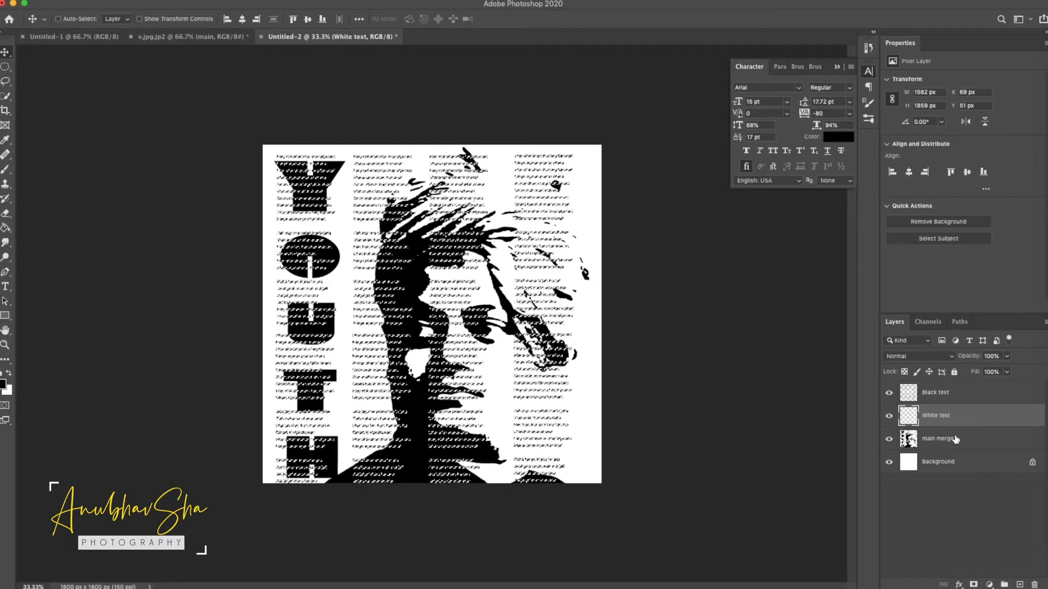
{"action": "key", "text": "ctrl+d"}
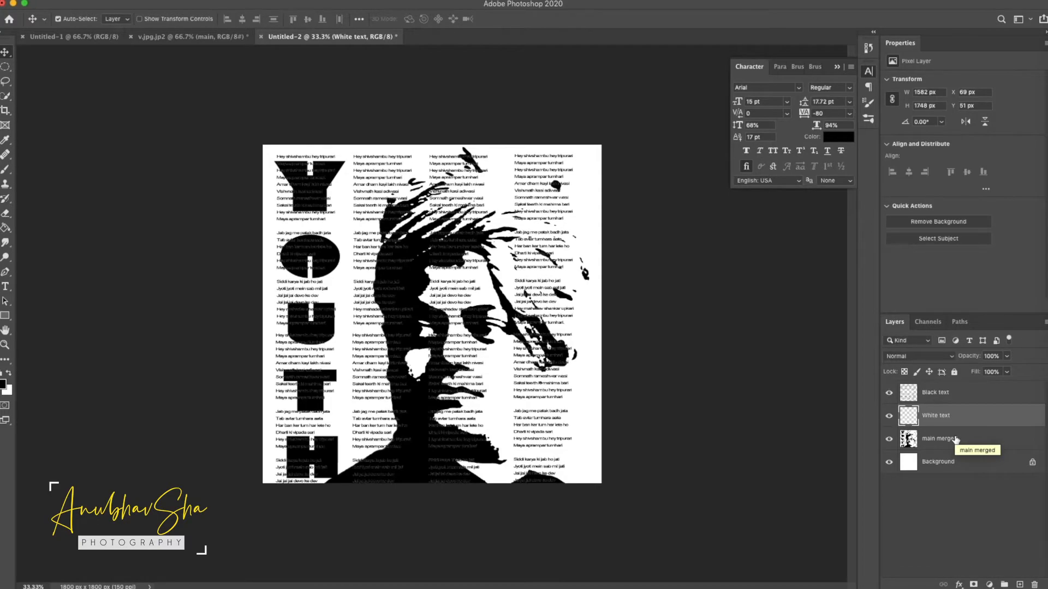
{"action": "left_click", "coordinate": [934, 487]}
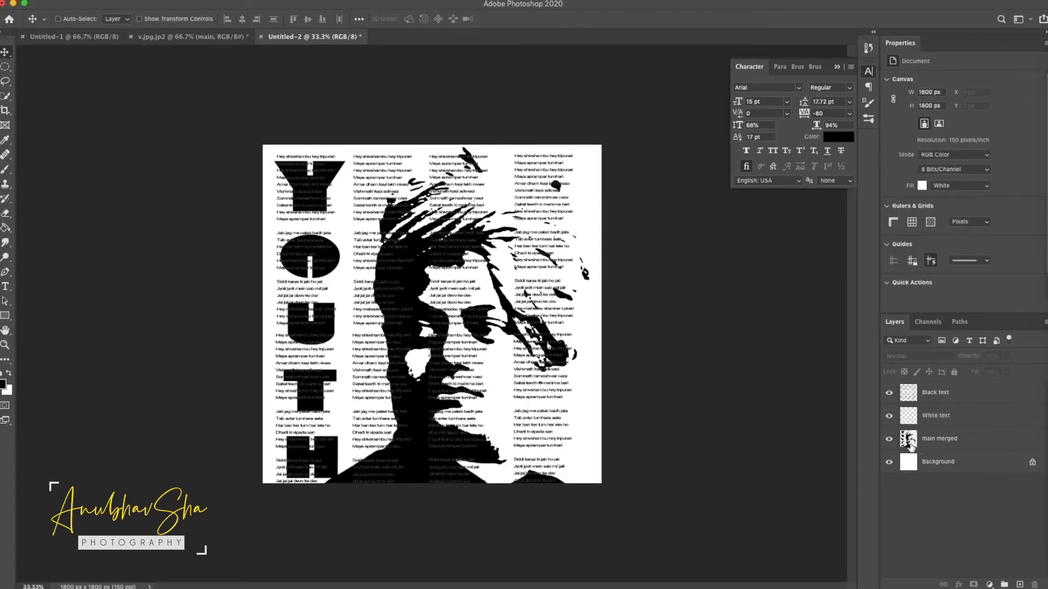
- Hide the Background, White text and Black text layers and select the black areas of the main merged artwork
{"action": "left_click", "coordinate": [889, 461]}
{"action": "left_click", "coordinate": [890, 416]}
{"action": "left_click", "coordinate": [889, 393]}
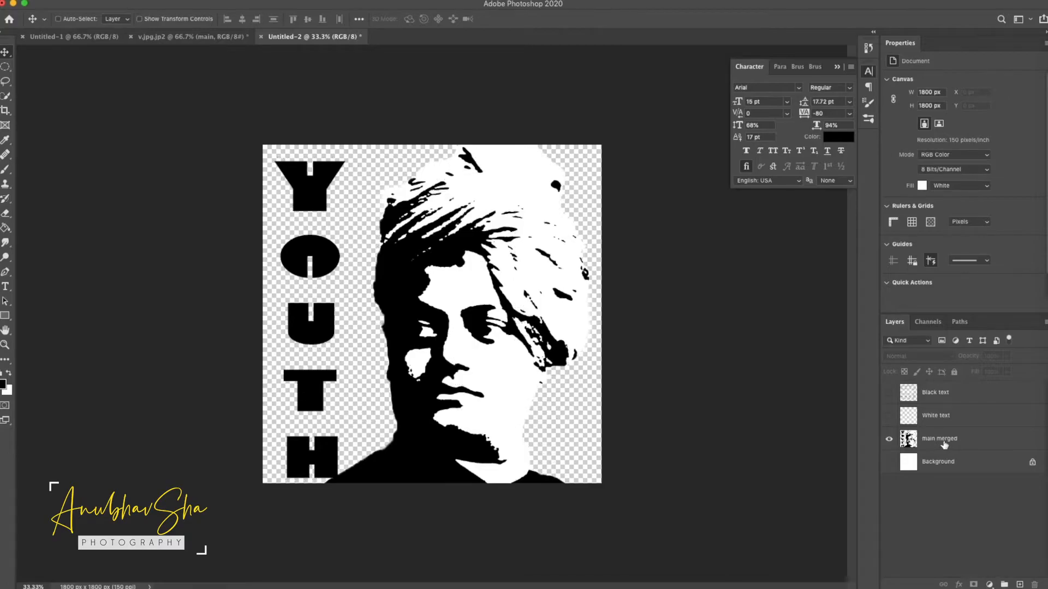
{"action": "left_click", "coordinate": [929, 444]}
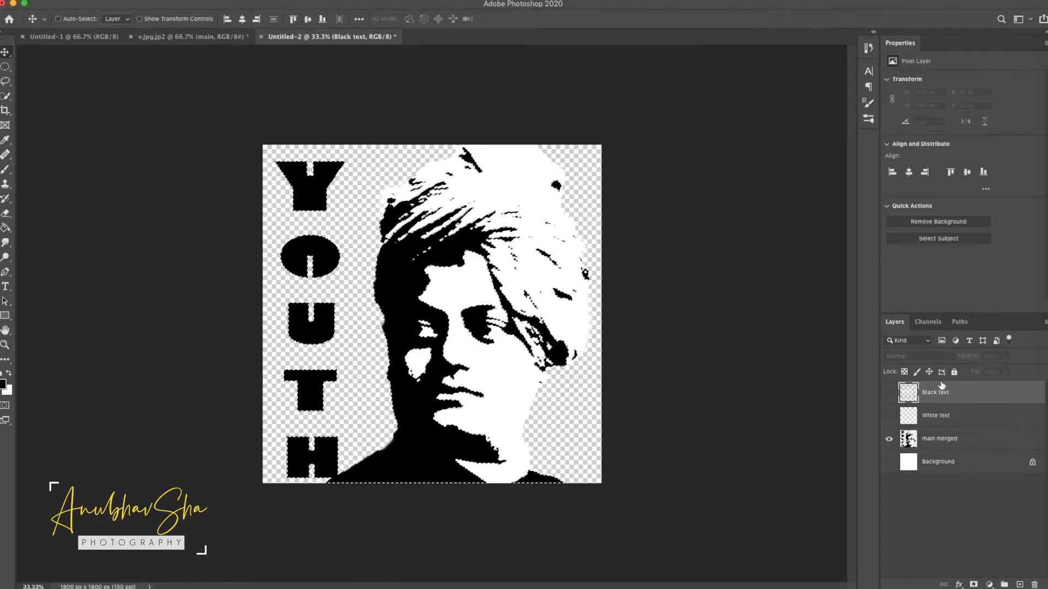
- Show the Black text layer, add a layer mask from the selection and invert the mask
{"action": "left_click", "coordinate": [889, 393]}
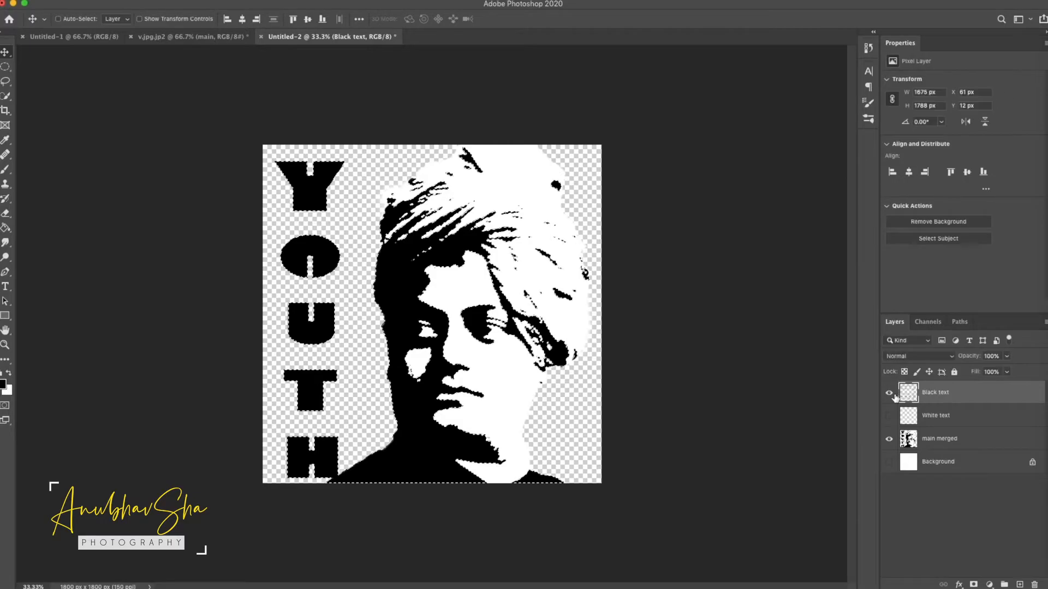
{"action": "left_click", "coordinate": [973, 584]}
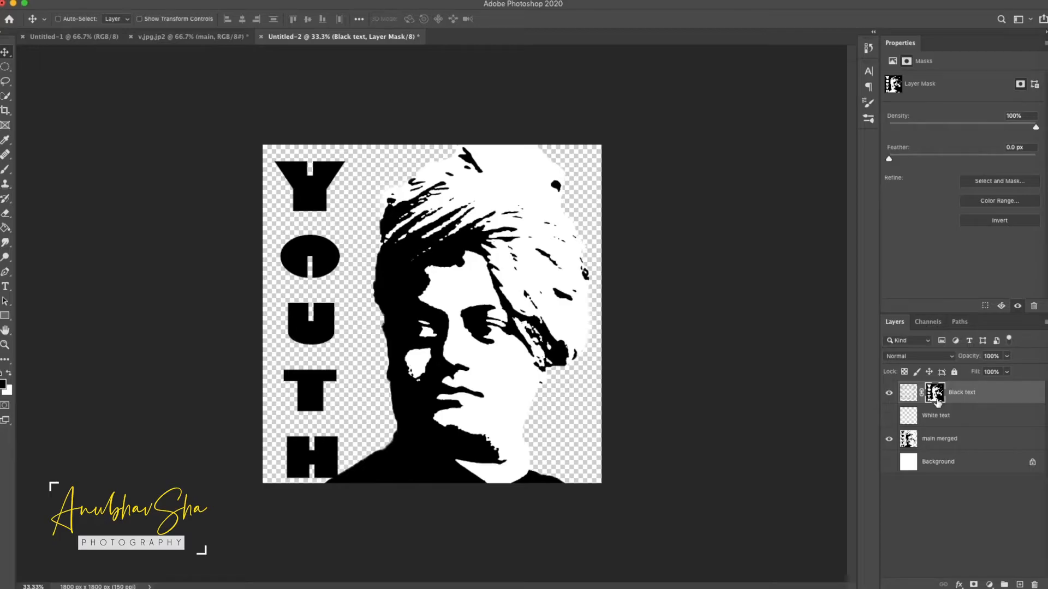
{"action": "key", "text": "super+i"}
{"action": "left_click", "coordinate": [920, 491]}
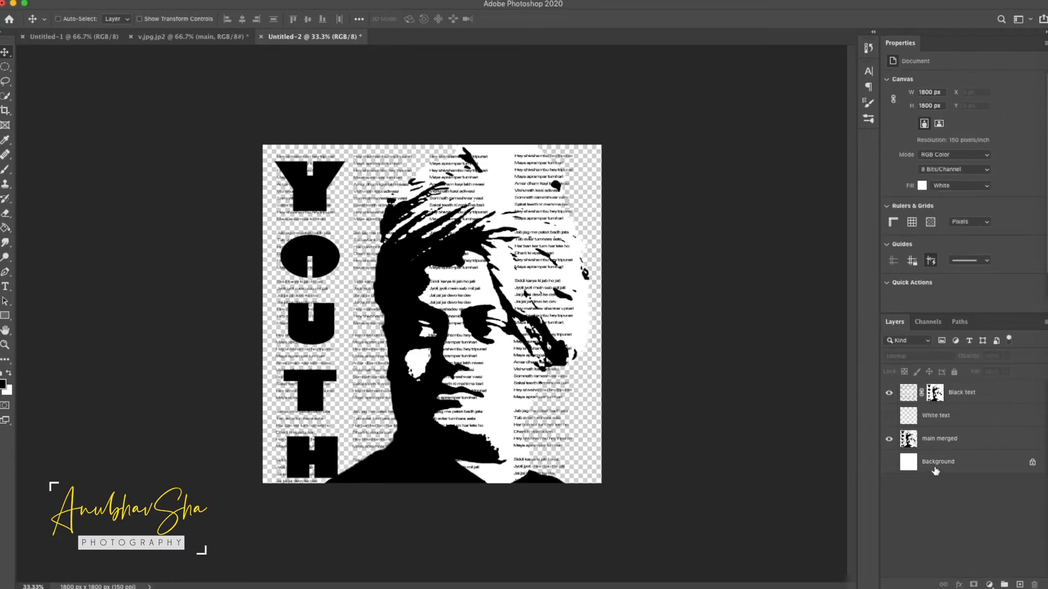
- Make the Background and White text layers visible again
{"action": "left_click", "coordinate": [971, 463]}
{"action": "left_click", "coordinate": [890, 462]}
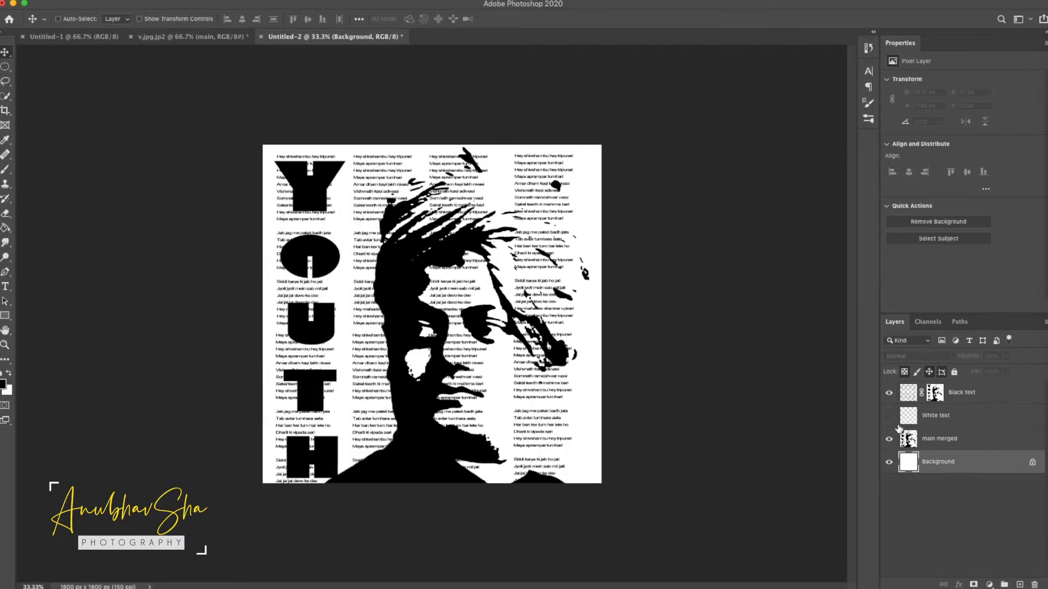
{"action": "left_click", "coordinate": [889, 418]}
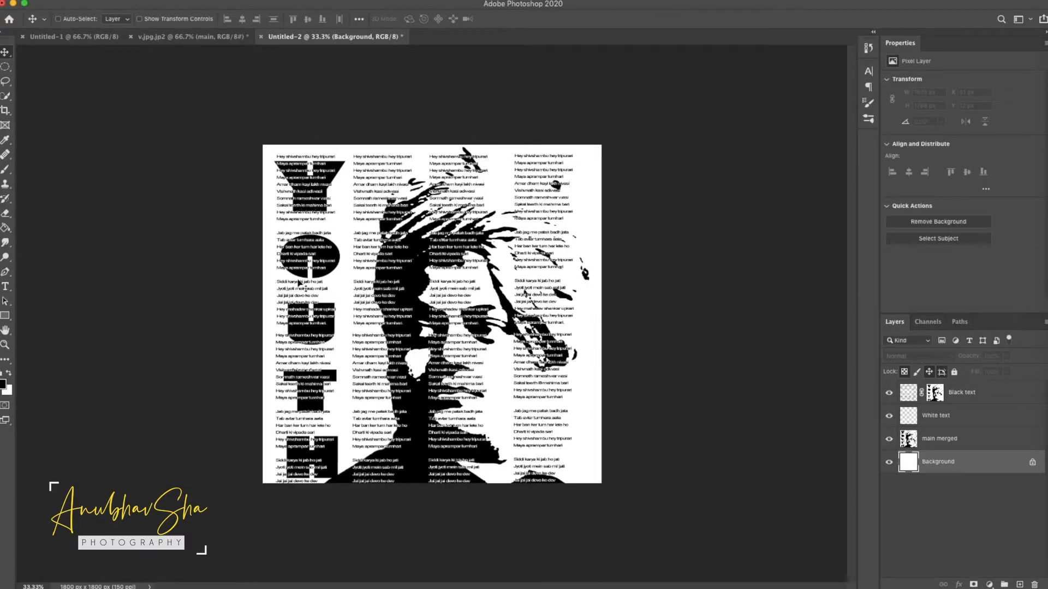
{"action": "left_click", "coordinate": [914, 530]}
- Add a new layer above Black text and set its blend mode to Color
{"action": "left_click", "coordinate": [1020, 584]}
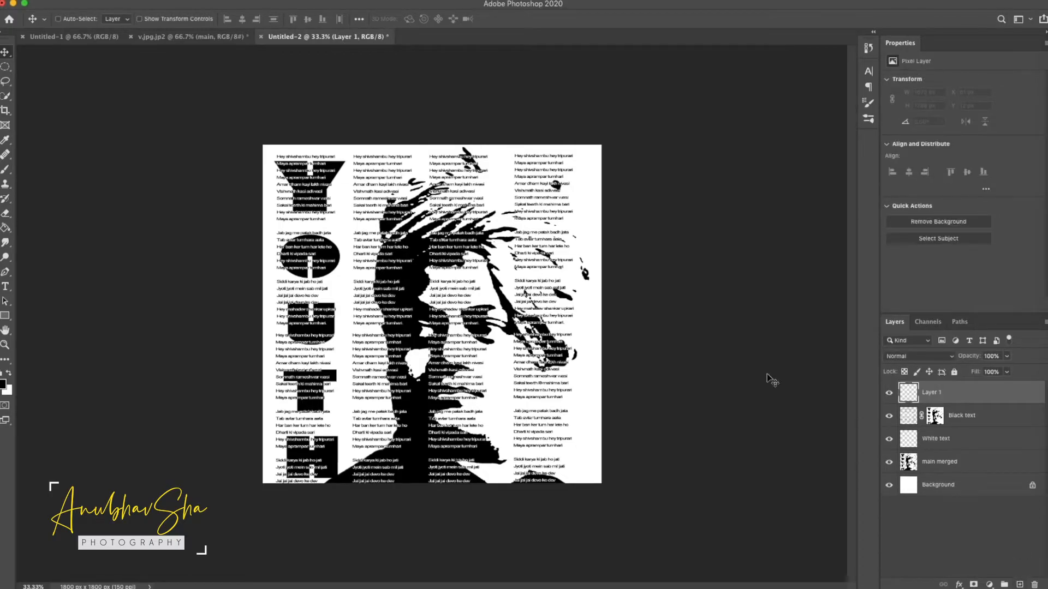
{"action": "left_click", "coordinate": [909, 356]}
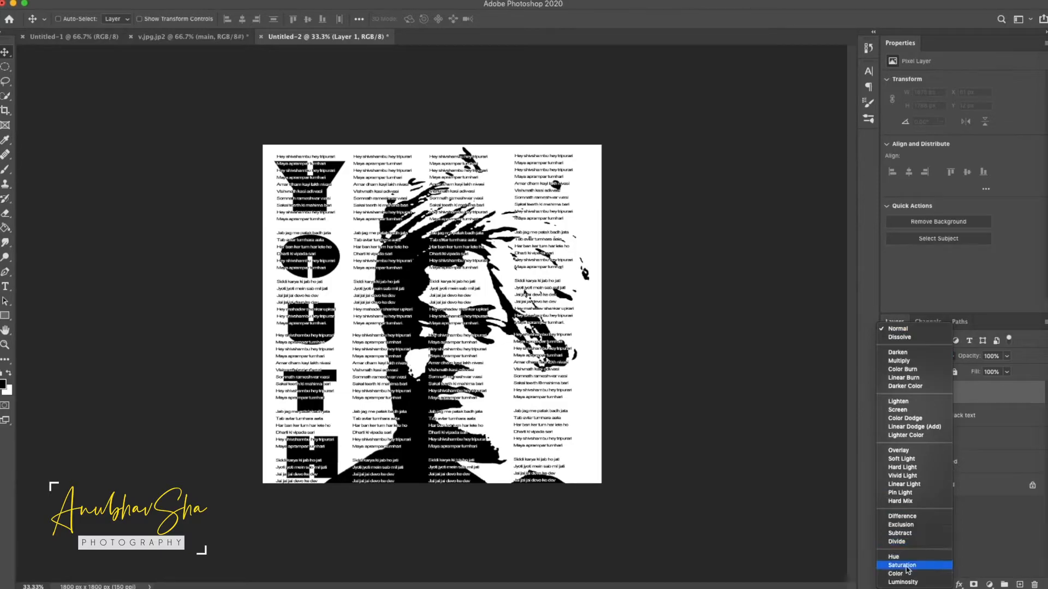
{"action": "left_click", "coordinate": [898, 565]}
- Choose the Gradient tool and load the orange-red-purple Red_07 preset from the Reds group
{"action": "key", "text": "g"}
{"action": "key", "text": "shift+g"}
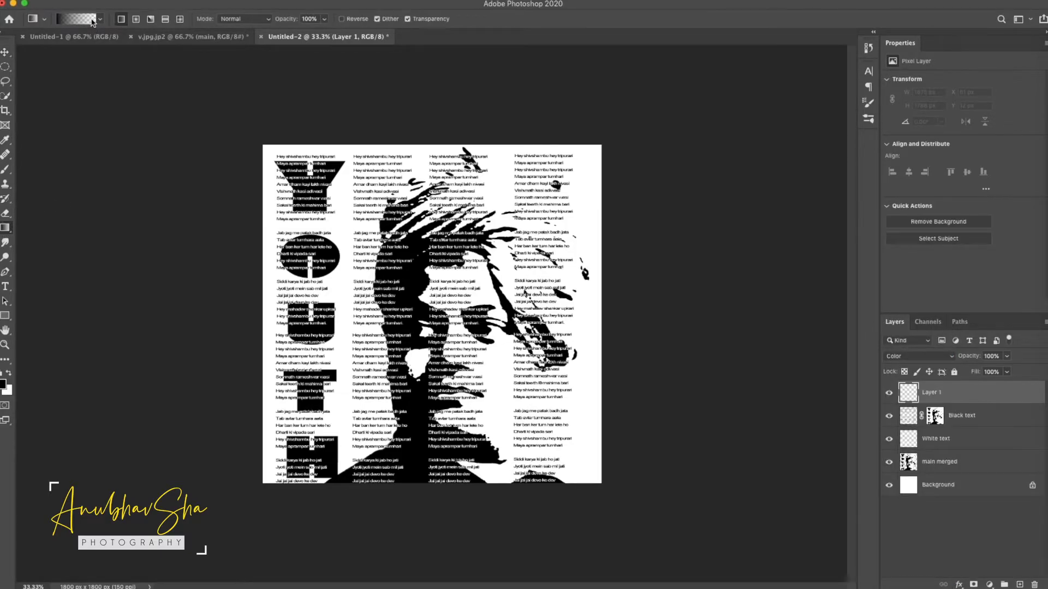
{"action": "left_click", "coordinate": [72, 23]}
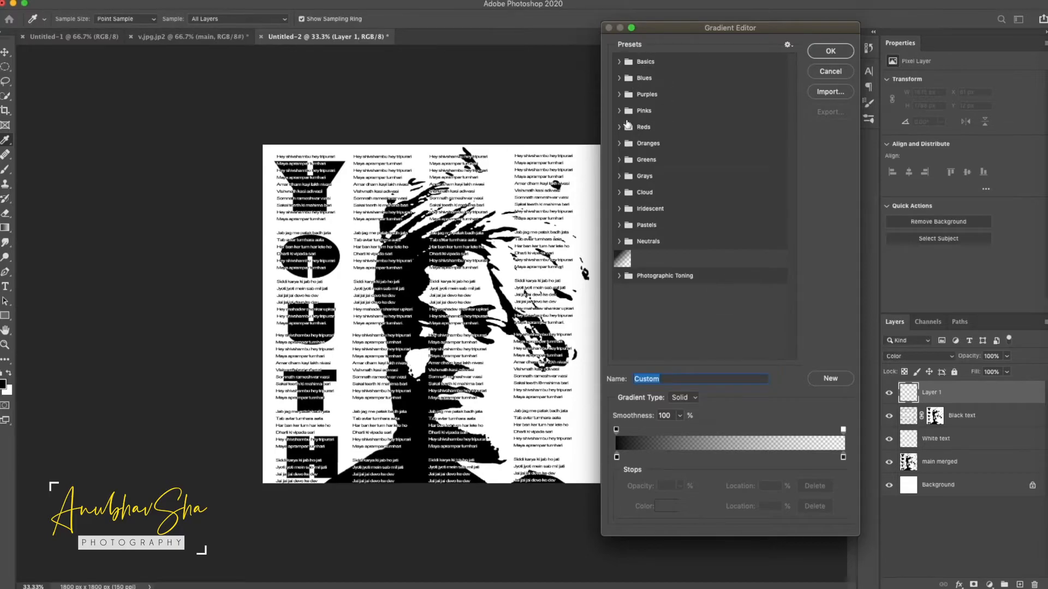
{"action": "left_click", "coordinate": [620, 127]}
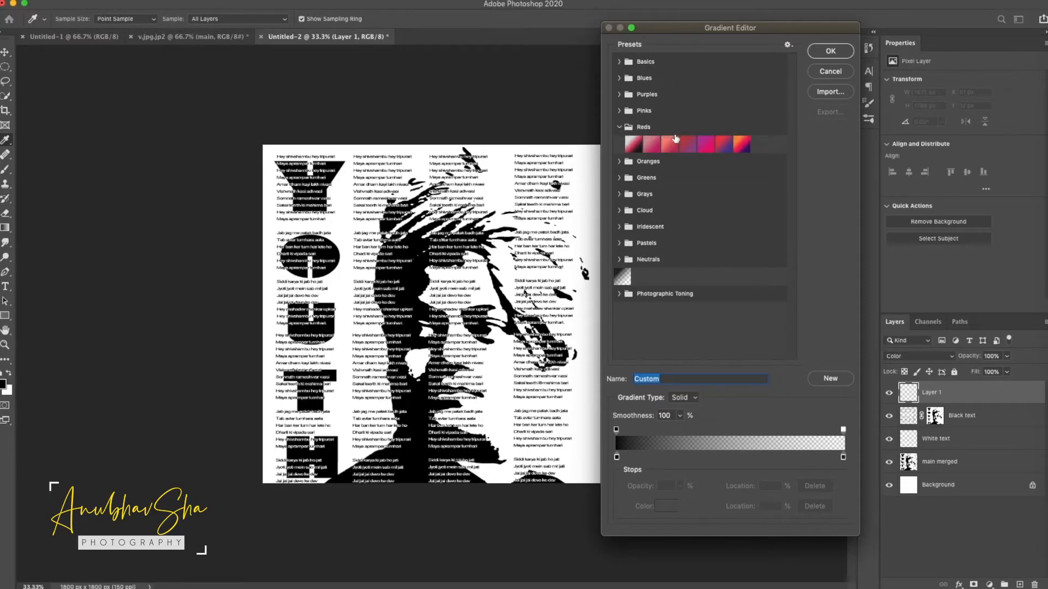
{"action": "left_click", "coordinate": [741, 144]}
{"action": "left_click", "coordinate": [830, 51]}
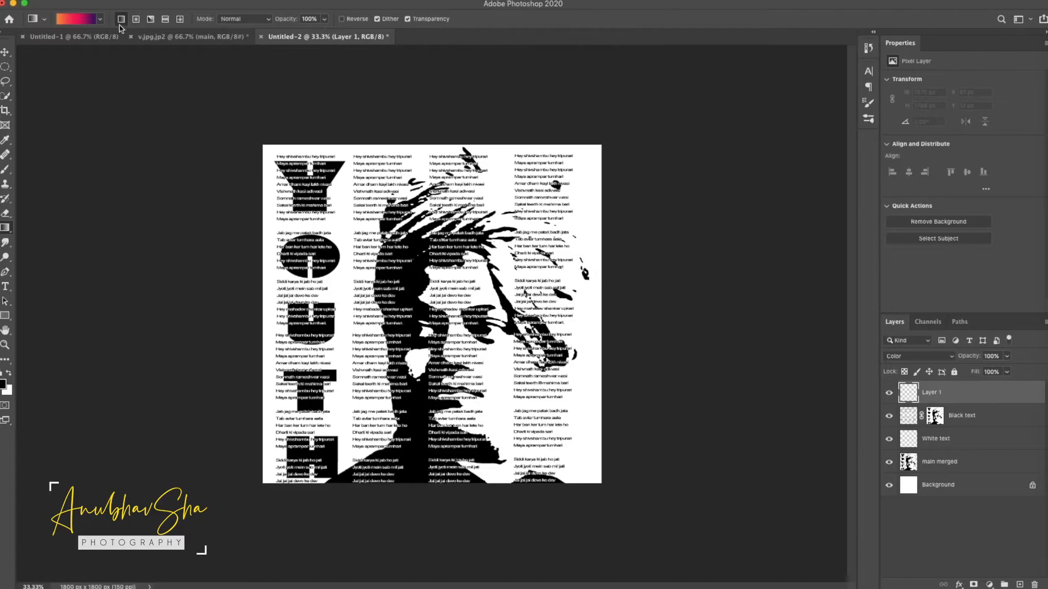
- Try an angle gradient on Layer 1, running horizontally from the portrait's eye to beyond the YOUTH side of the canvas
{"action": "left_click", "coordinate": [151, 19]}
{"action": "left_click", "coordinate": [165, 19]}
{"action": "left_click", "coordinate": [149, 22]}
{"action": "scroll", "coordinate": [493, 342], "scroll_direction": "up", "scroll_amount": 3}
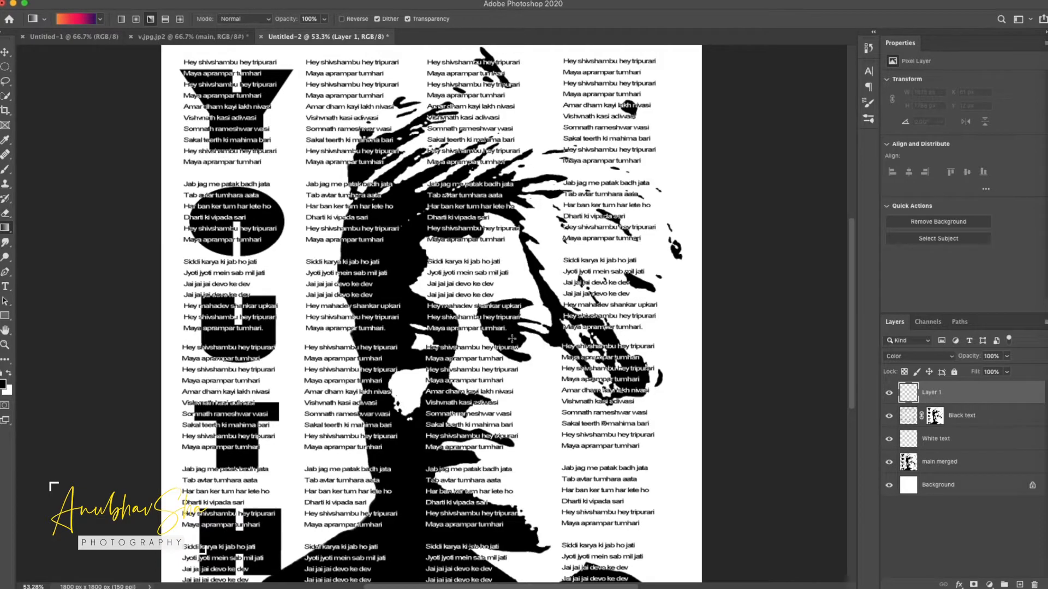
{"action": "left_click_drag", "start_coordinate": [473, 339], "coordinate": [98, 335]}
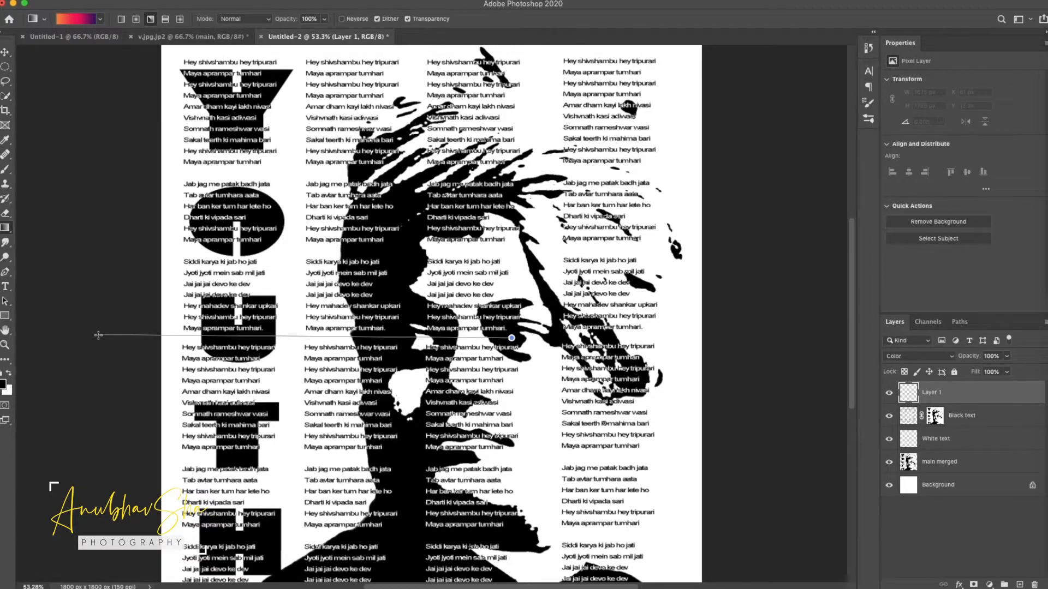
{"action": "left_click_drag", "start_coordinate": [98, 335], "coordinate": [99, 335]}
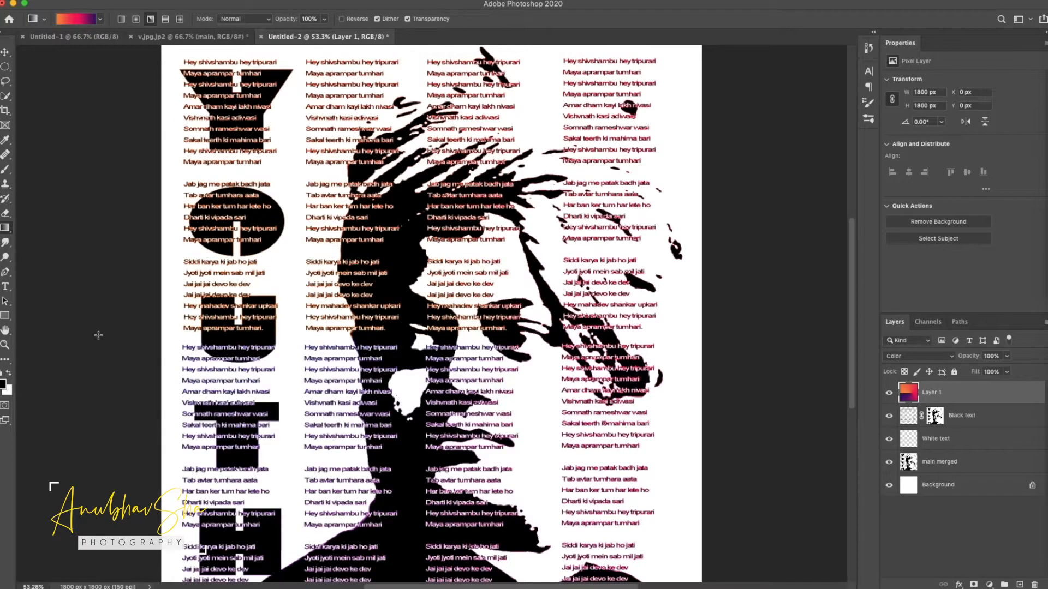
{"action": "key", "text": "super+minus"}
{"action": "key", "text": "super+minus"}
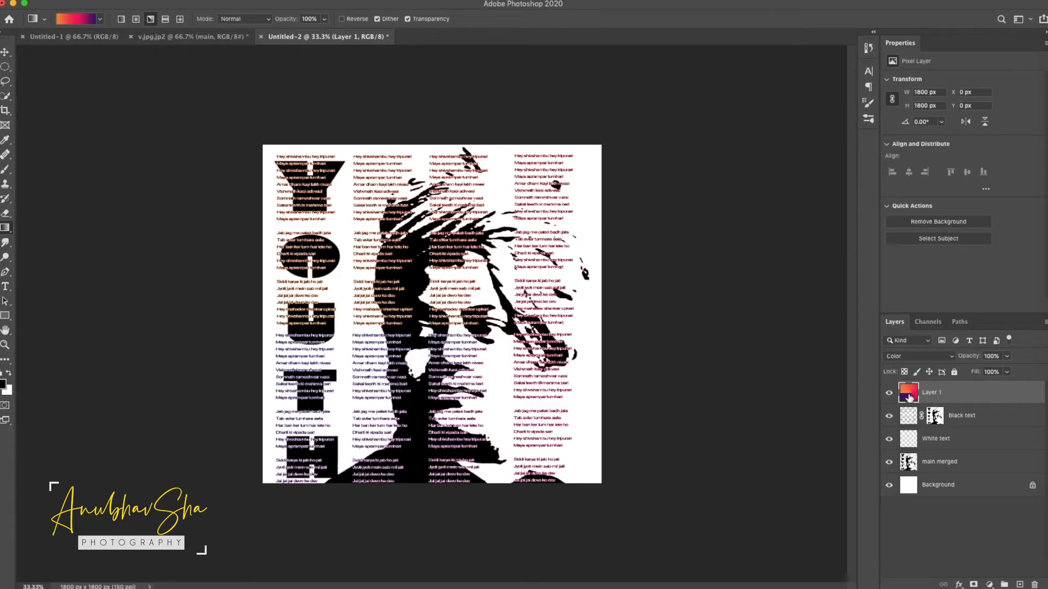
- Refill Layer 1 with a linear Red_07 gradient running diagonally from orange at the lower-right corner to dark purple at the upper-left
{"action": "left_click", "coordinate": [76, 19]}
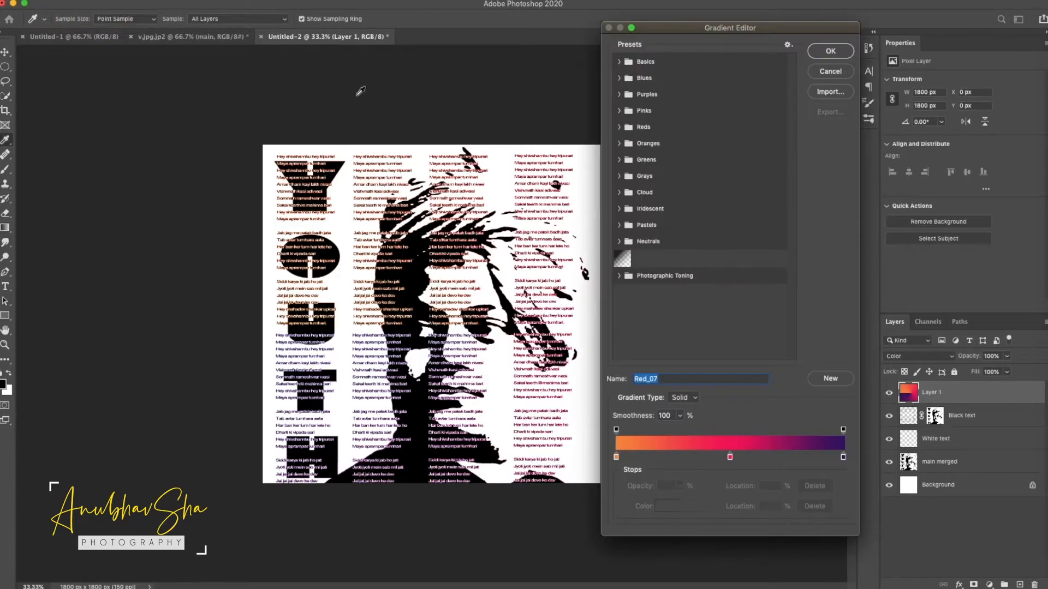
{"action": "left_click", "coordinate": [623, 144]}
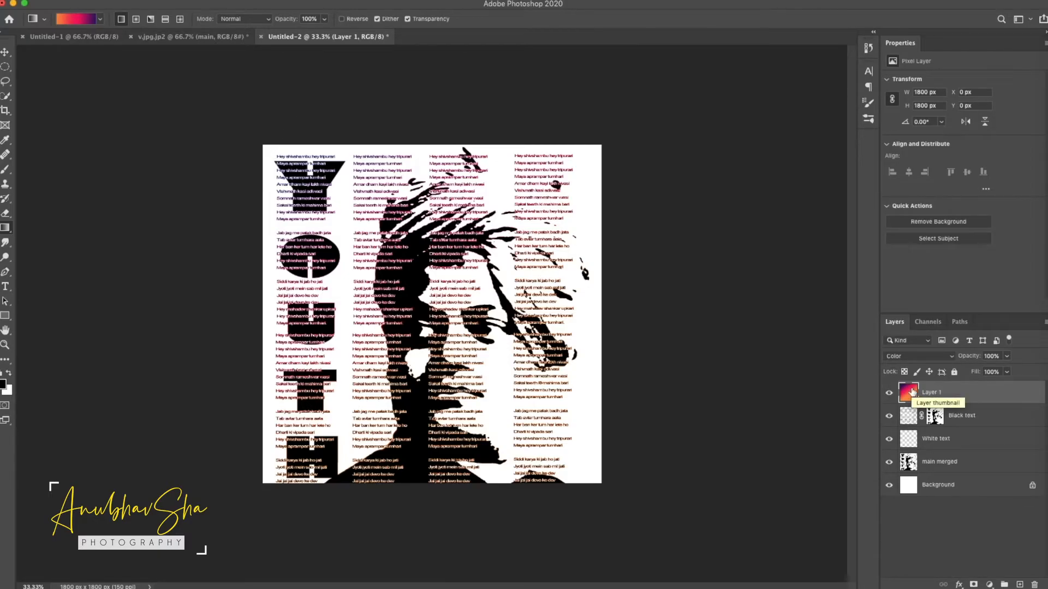
{"action": "left_click", "coordinate": [948, 553]}
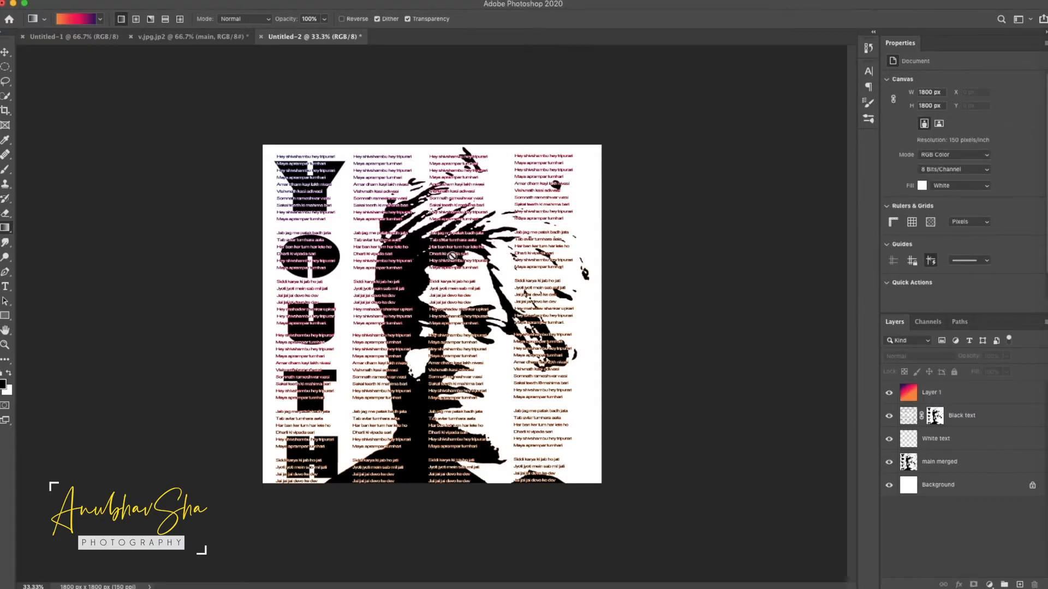
- Place the Paper aged texture over the whole canvas as the top layer and set its blend mode to Multiply
{"action": "left_click_drag", "start_coordinate": [566, 320], "coordinate": [416, 308]}
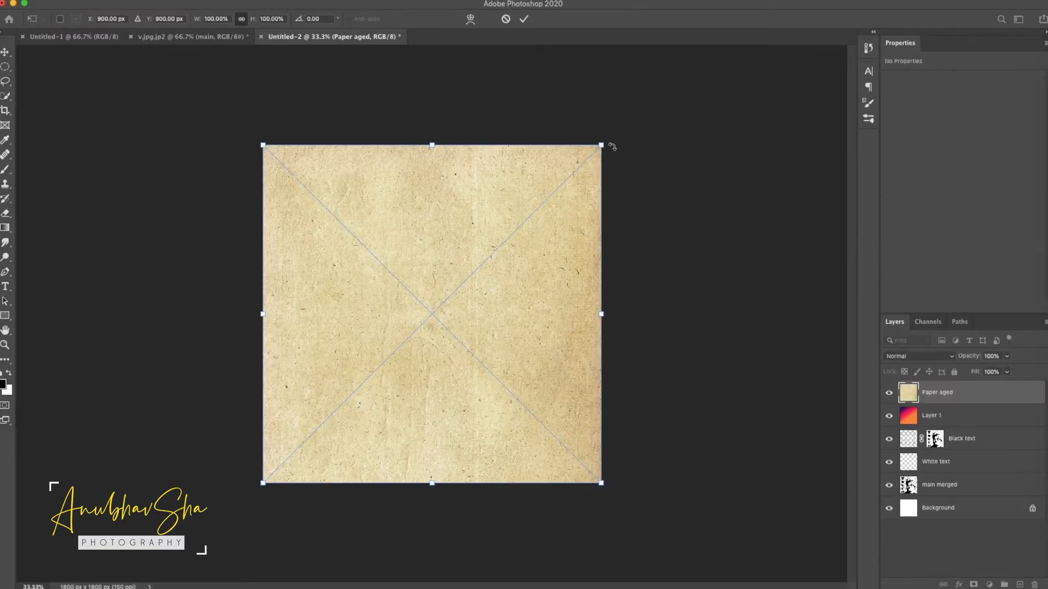
{"action": "key", "text": "Return"}
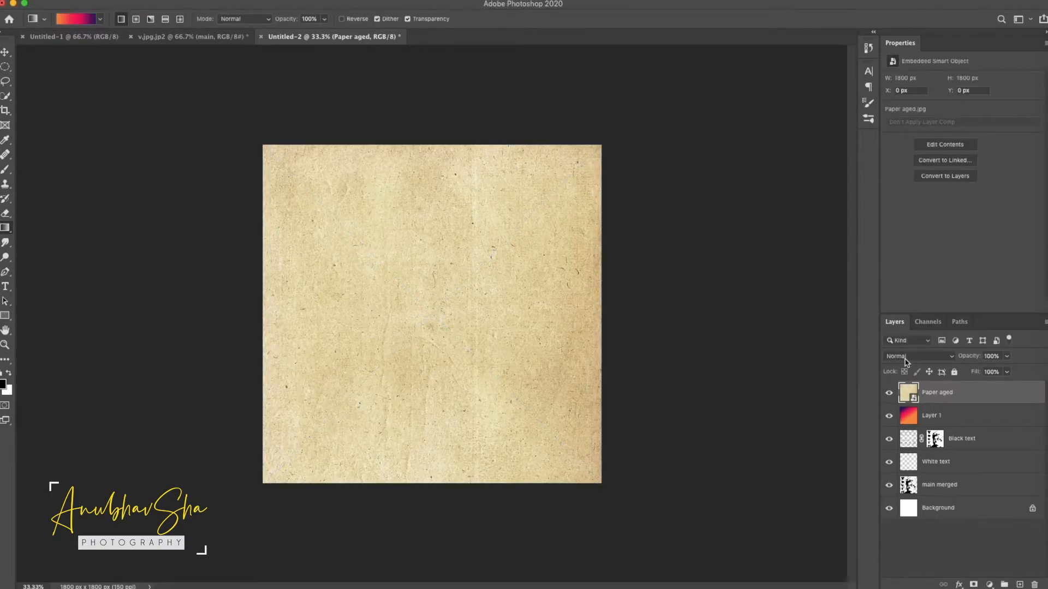
{"action": "left_click", "coordinate": [905, 358]}
{"action": "left_click", "coordinate": [909, 387]}
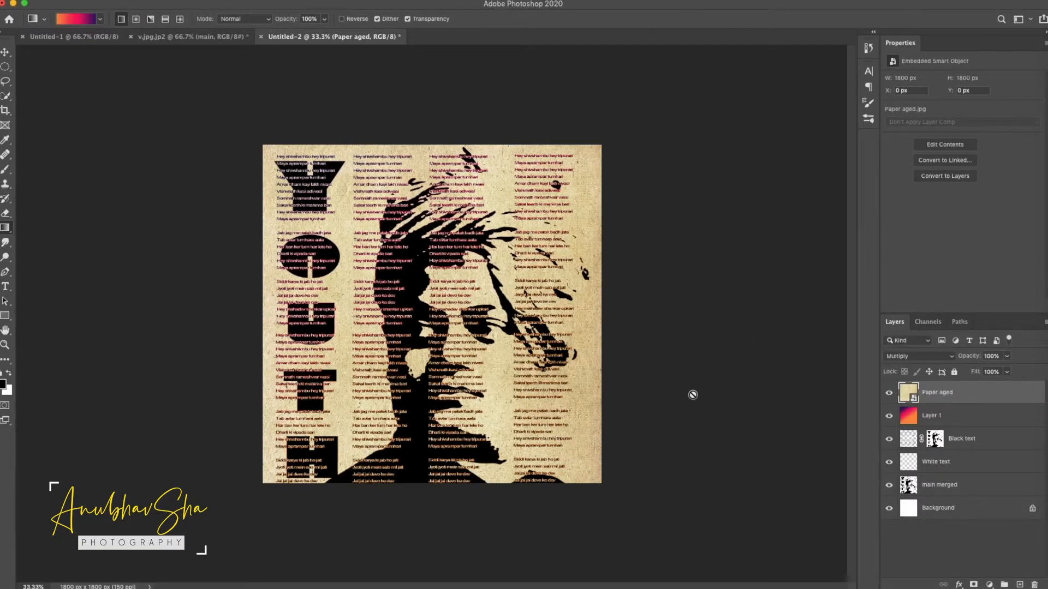
- Add a black Inner Glow to the Paper aged layer with Vivid Light blending and 80% opacity, adjusting its choke and size for burnt edges
{"action": "right_click", "coordinate": [1019, 398]}
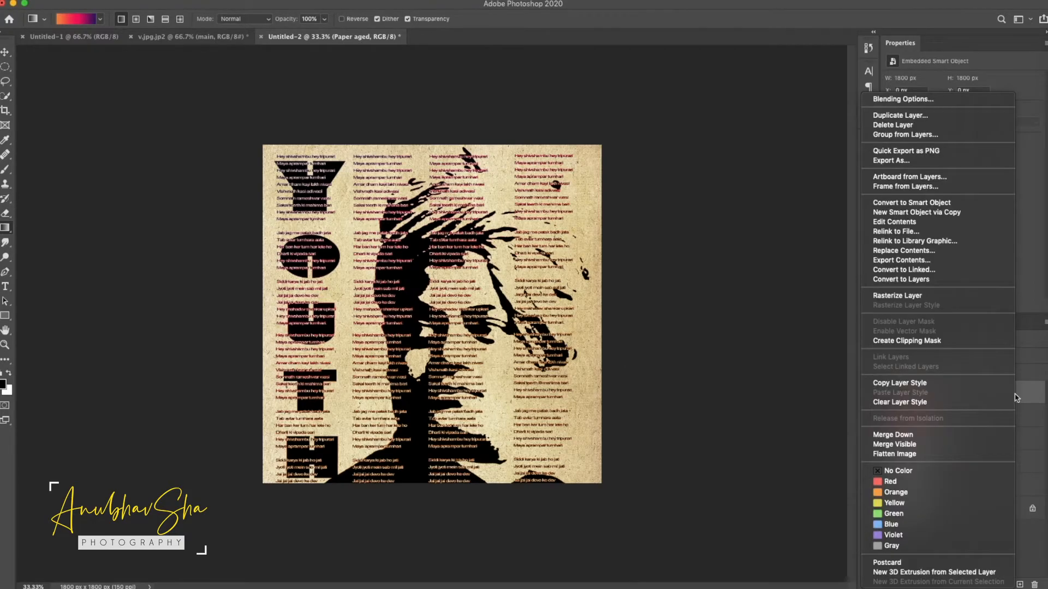
{"action": "left_click", "coordinate": [922, 99]}
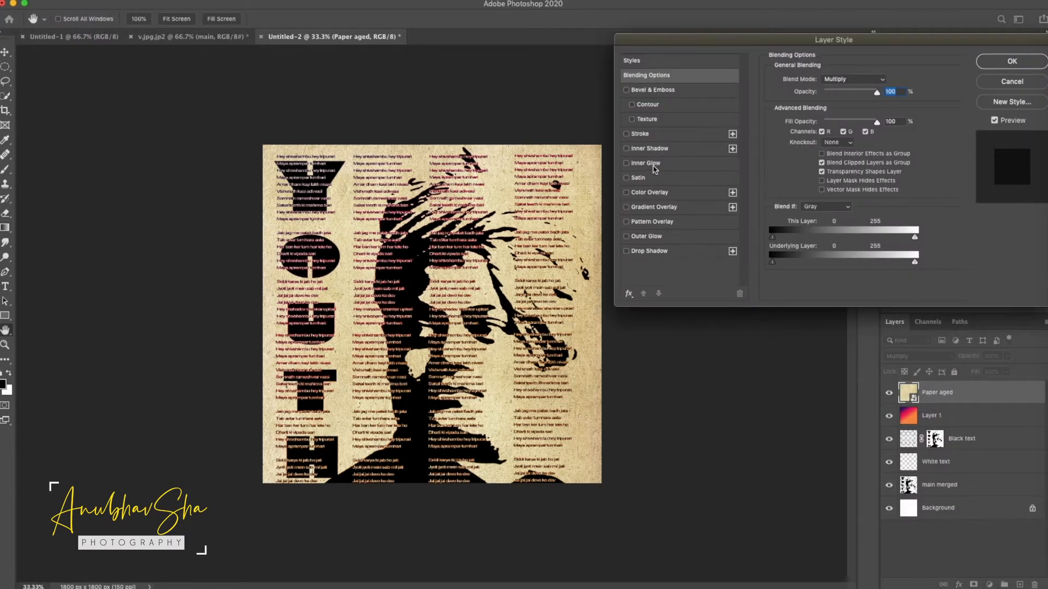
{"action": "left_click", "coordinate": [653, 165]}
{"action": "left_click", "coordinate": [795, 120]}
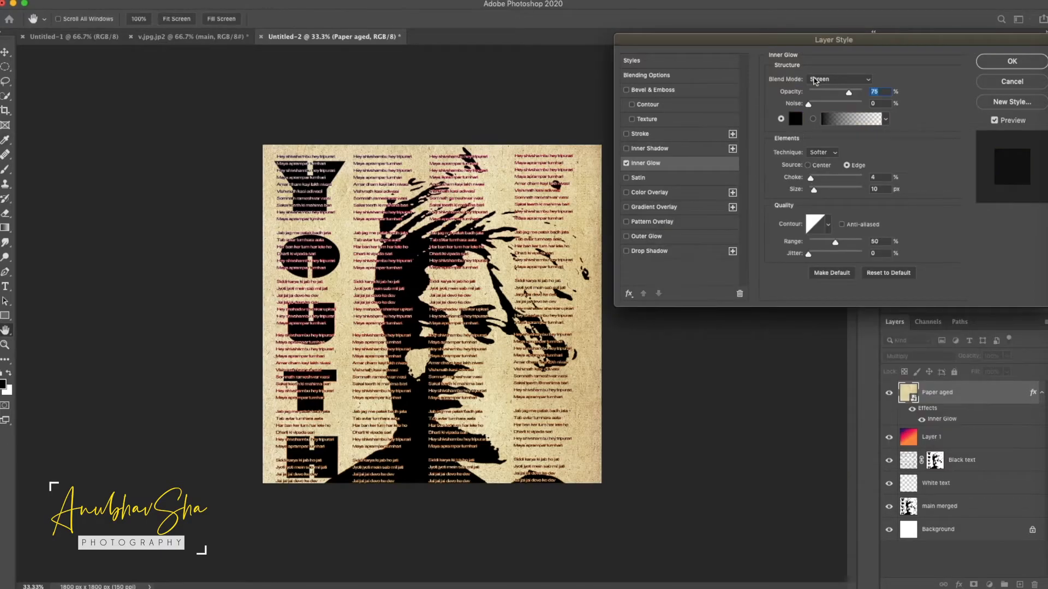
{"action": "left_click", "coordinate": [816, 80]}
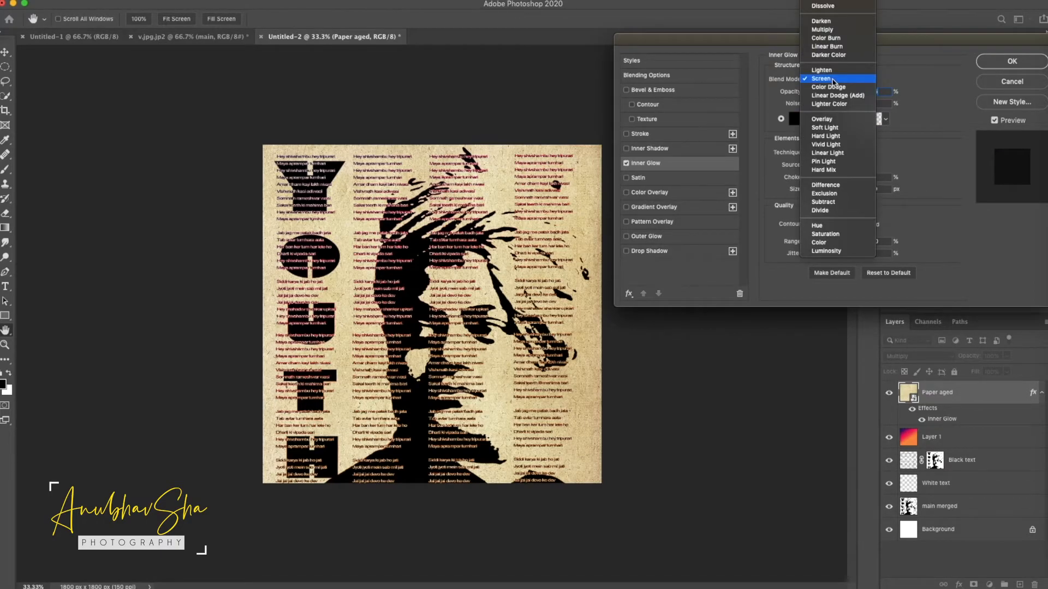
{"action": "left_click", "coordinate": [826, 144]}
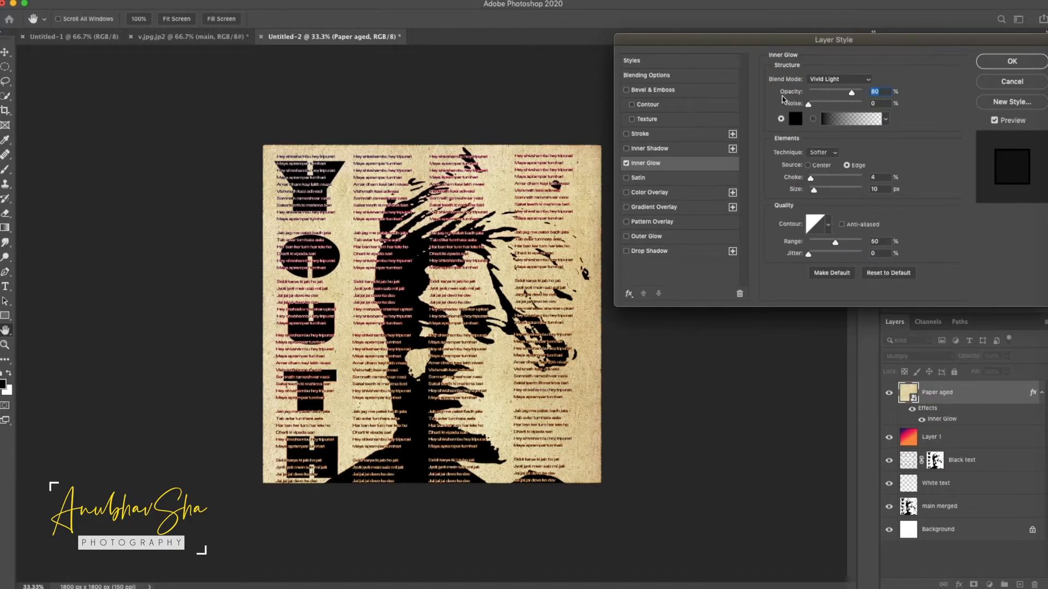
{"action": "left_click_drag", "start_coordinate": [812, 181], "coordinate": [797, 185]}
{"action": "left_click", "coordinate": [887, 189]}
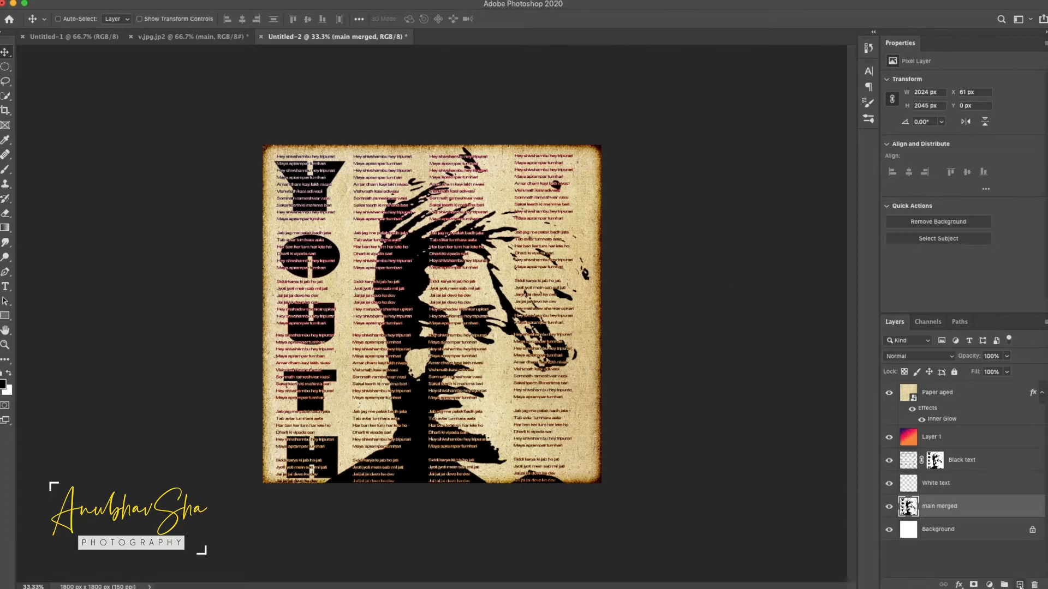
- Add a new blank layer directly above main merged and set the Brush tool's opacity to 4%
{"action": "left_click", "coordinate": [1019, 584]}
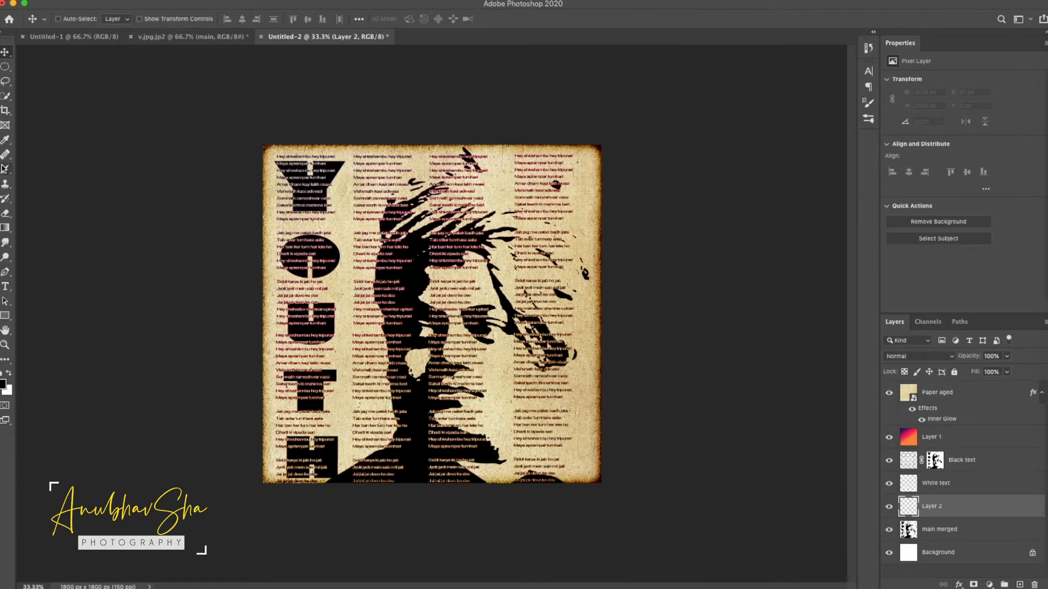
{"action": "left_click", "coordinate": [5, 169]}
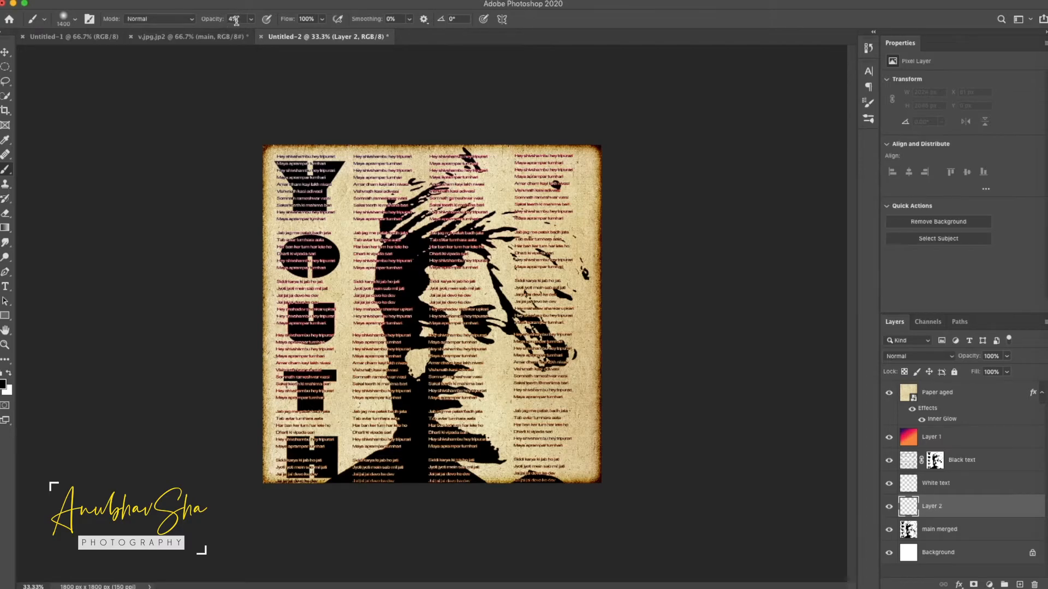
{"action": "left_click", "coordinate": [250, 19]}
{"action": "left_click", "coordinate": [231, 16]}
{"action": "left_click", "coordinate": [8, 375]}
{"action": "left_click", "coordinate": [8, 375]}
- Switch the brush to a large, irregular splatter-style tip for texturing the new layer
{"action": "key", "text": "bracketleft"}
{"action": "key", "text": "bracketleft"}
{"action": "key", "text": "bracketleft"}
{"action": "key", "text": "bracketleft"}
{"action": "key", "text": "bracketleft"}
{"action": "left_click", "coordinate": [76, 22]}
{"action": "scroll", "coordinate": [74, 287], "scroll_direction": "down", "scroll_amount": 5}
{"action": "double_click", "coordinate": [74, 287]}
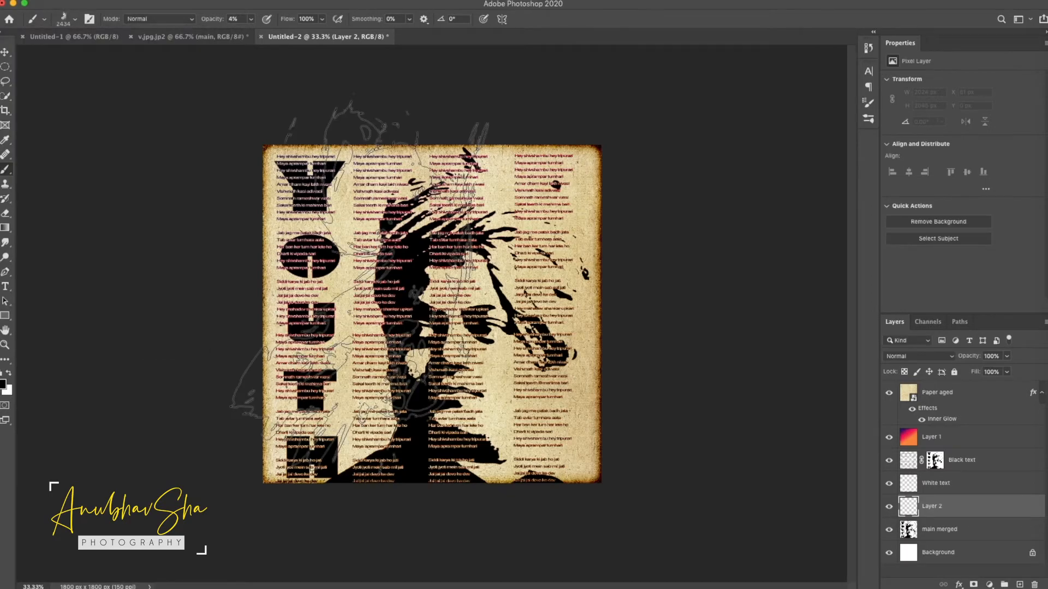
- Reduce the splatter brush's size to about 900 px
{"action": "key", "text": "bracketleft"}
{"action": "key", "text": "bracketleft"}
{"action": "key", "text": "bracketleft"}
{"action": "key", "text": "bracketleft"}
{"action": "key", "text": "bracketleft"}
{"action": "key", "text": "bracketleft"}
{"action": "key", "text": "bracketleft"}
{"action": "key", "text": "bracketleft"}
{"action": "key", "text": "bracketleft"}
{"action": "key", "text": "bracketleft"}
{"action": "key", "text": "bracketleft"}
{"action": "key", "text": "bracketleft"}
{"action": "key", "text": "bracketleft"}
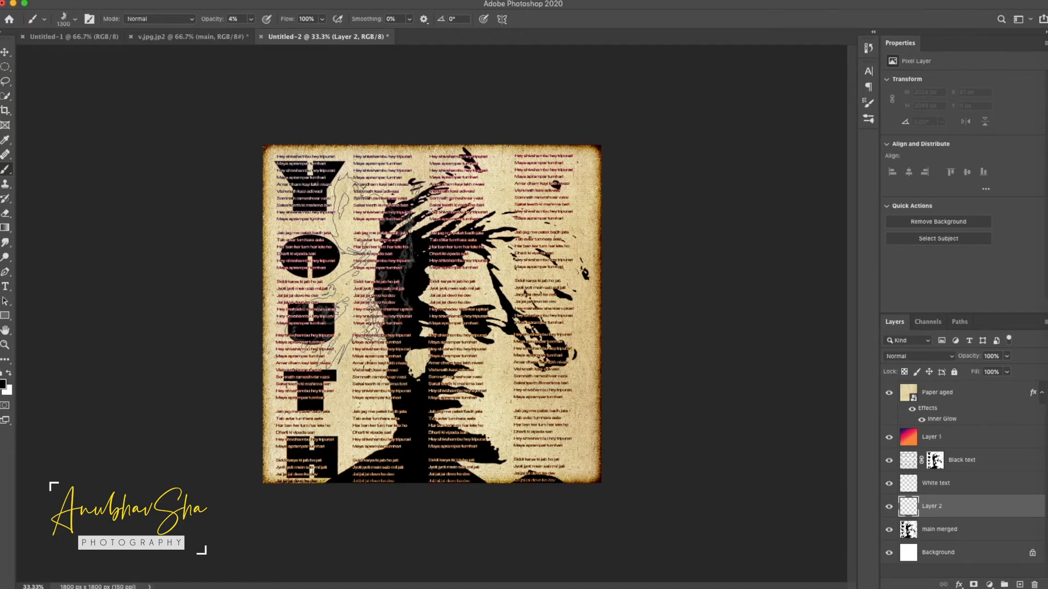
{"action": "key", "text": "bracketright"}
{"action": "key", "text": "bracketright"}
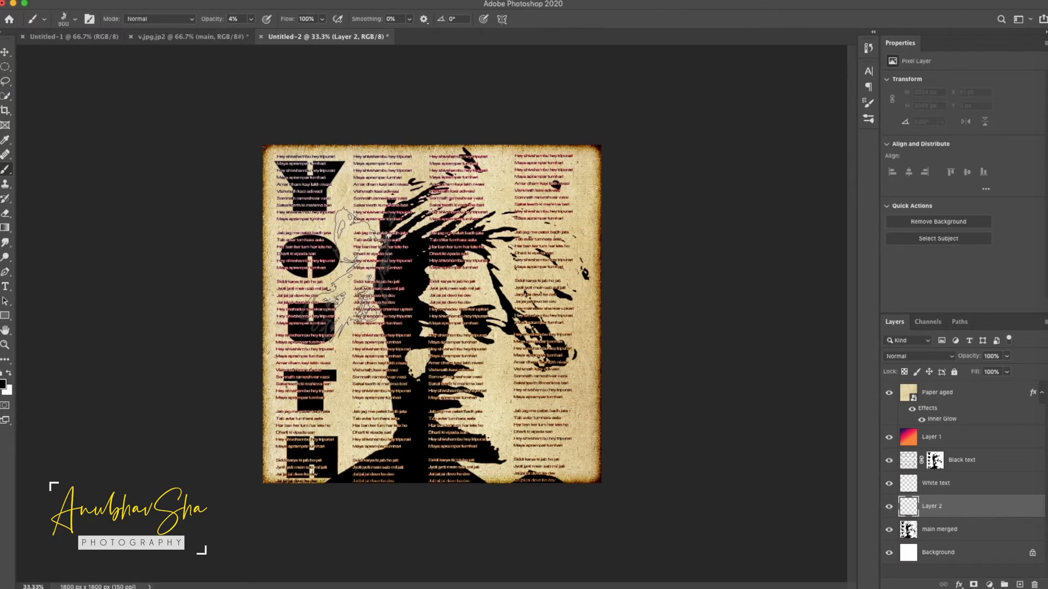
- Stamp faint black splatter texture on Layer 2 around the YOUTH letters and across the poster's lower-right area
{"action": "left_click", "coordinate": [354, 185]}
{"action": "left_click", "coordinate": [295, 237]}
{"action": "left_click", "coordinate": [308, 372]}
{"action": "left_click", "coordinate": [525, 409]}
{"action": "left_click", "coordinate": [545, 415]}
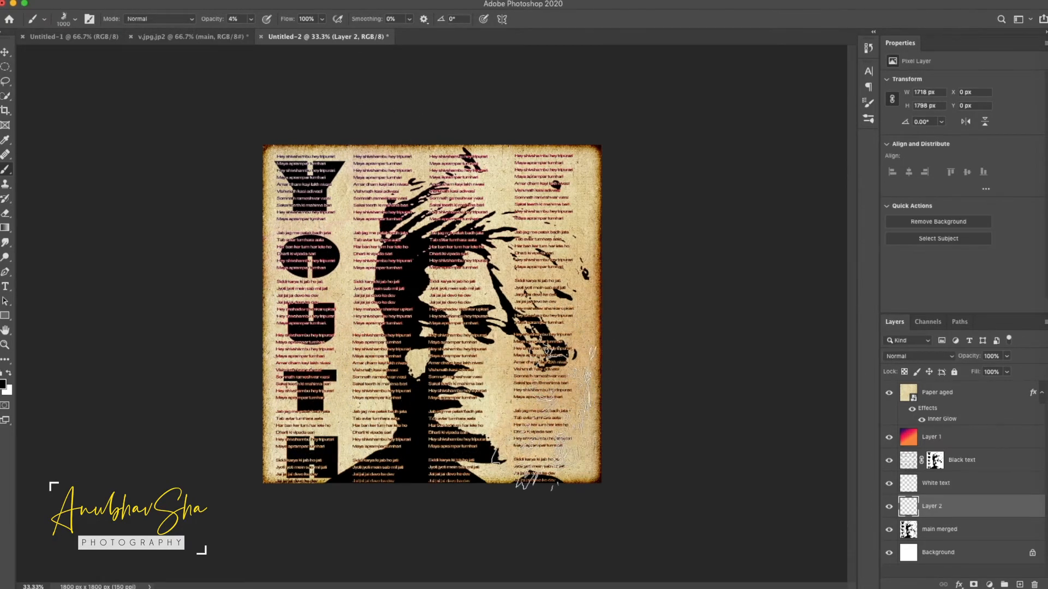